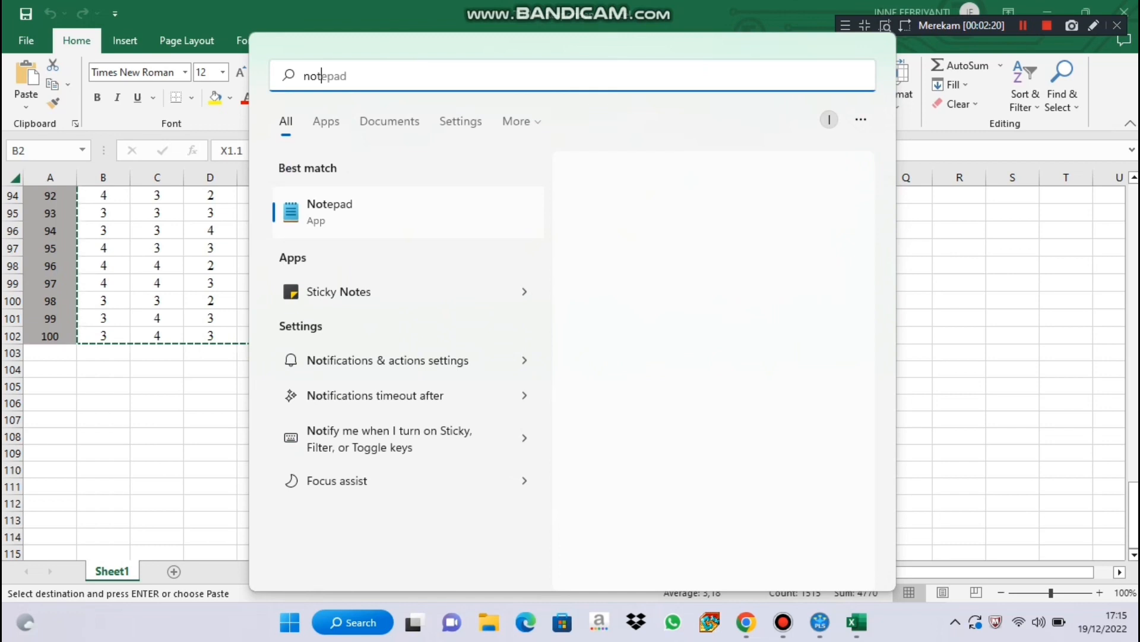
Open Notepad, paste the copied Excel data into the blank document and dismiss the IDM warning.
{"action": "key", "text": "Escape"}
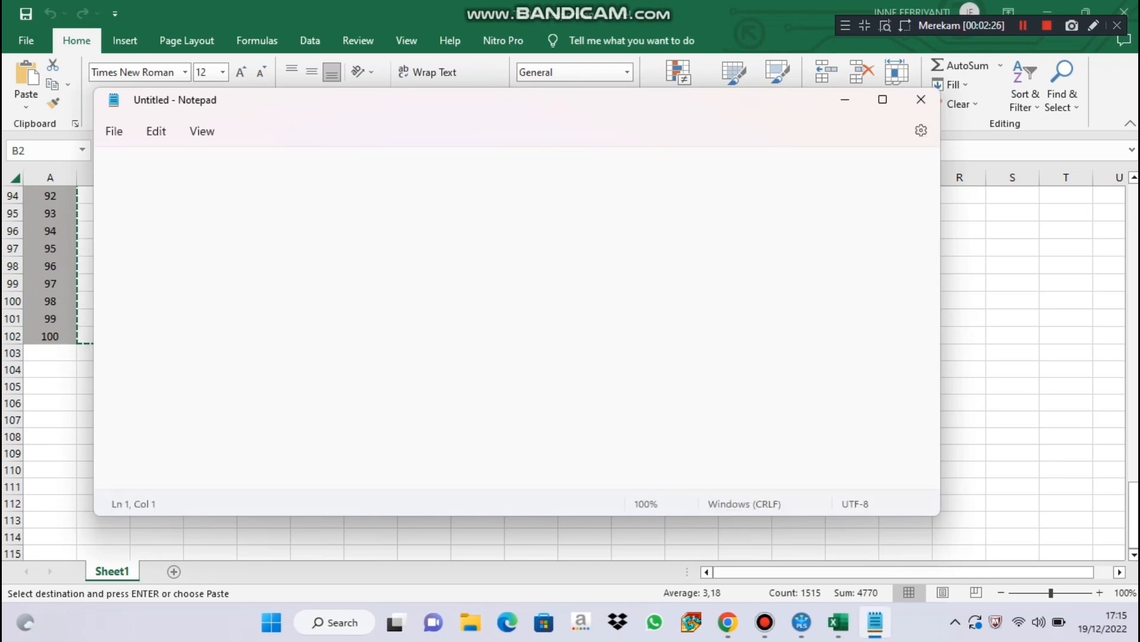
{"action": "key", "text": "ctrl+v"}
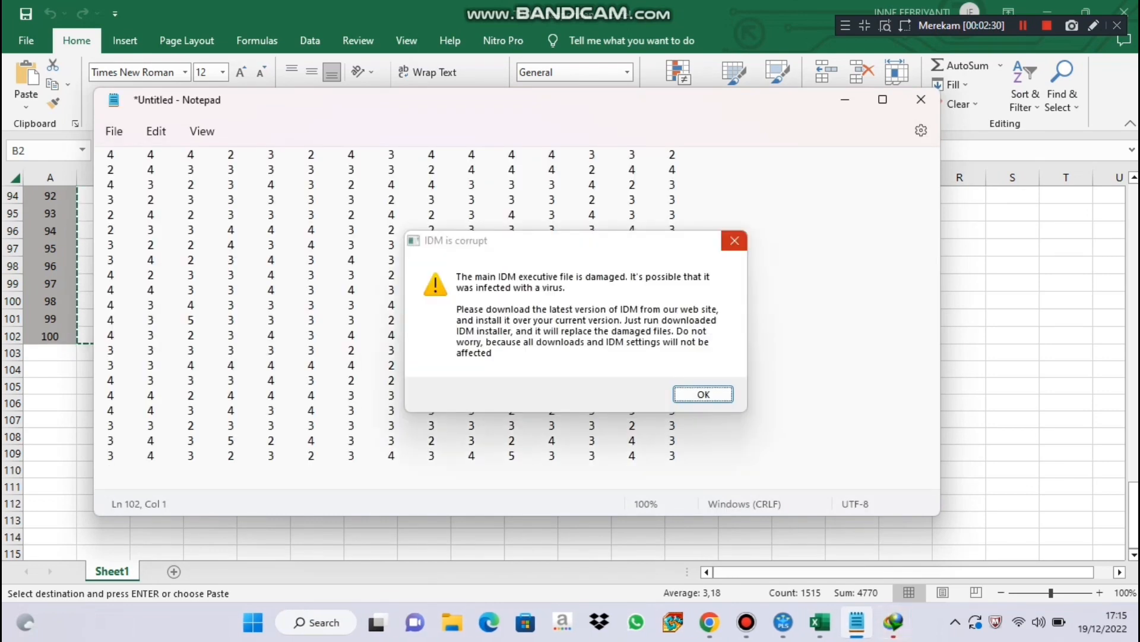
{"action": "key", "text": "Return"}
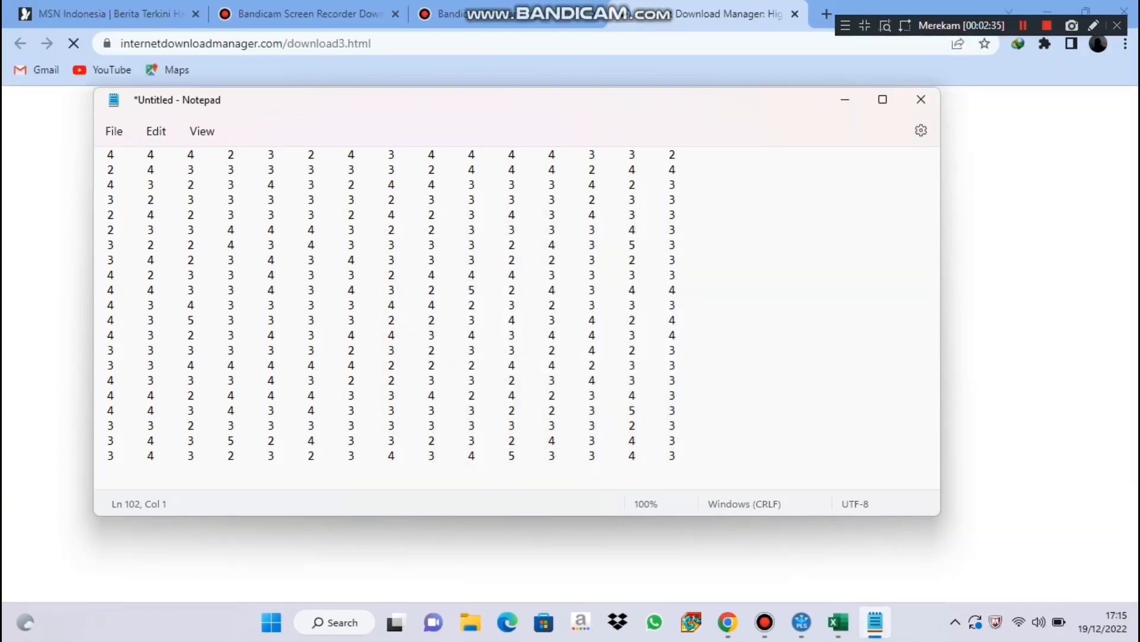
Save the pasted data as a text document named "tabulasi data klp 1" in the Documents folder.
{"action": "left_click", "coordinate": [114, 131]}
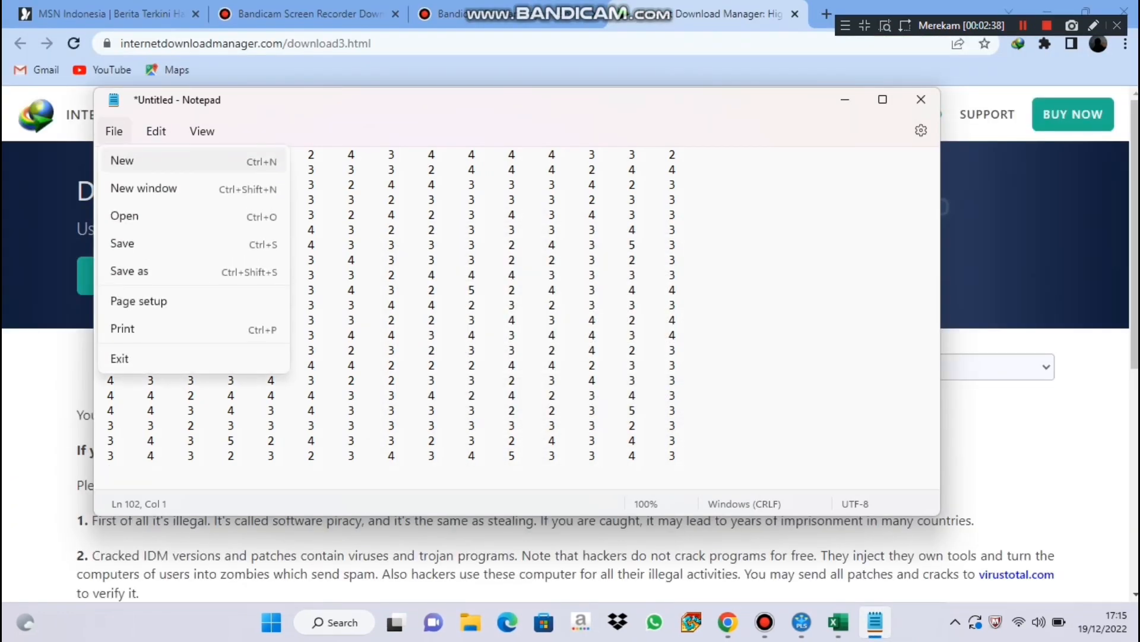
{"action": "left_click", "coordinate": [142, 271]}
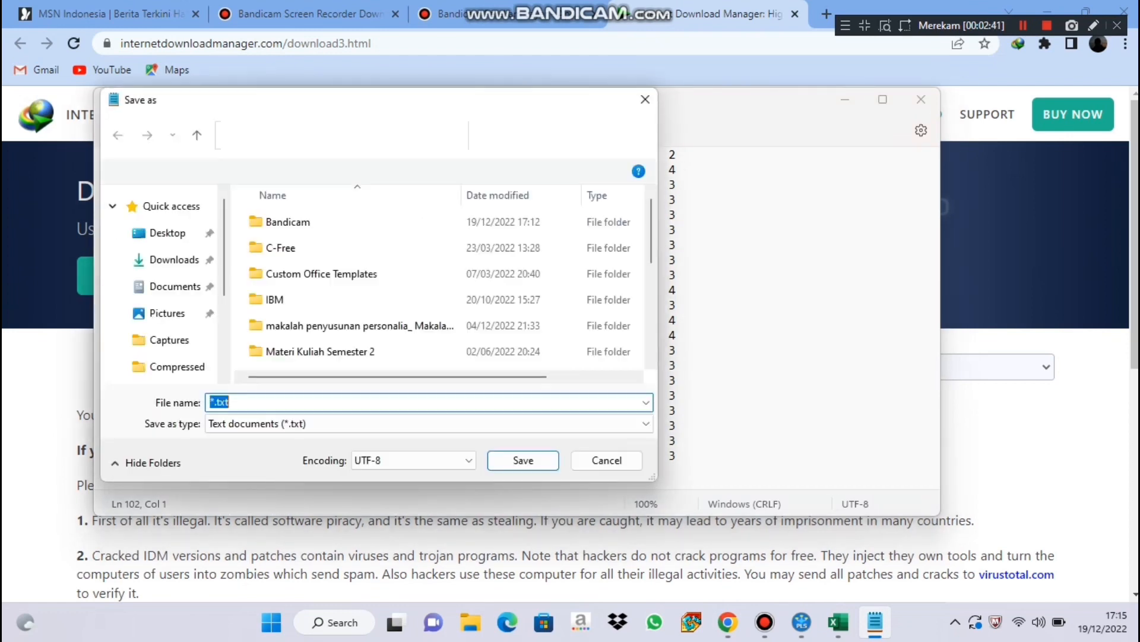
{"action": "key", "text": "BackSpace"}
{"action": "key", "text": "Caps_Lock"}
{"action": "key", "text": "Caps_Lock"}
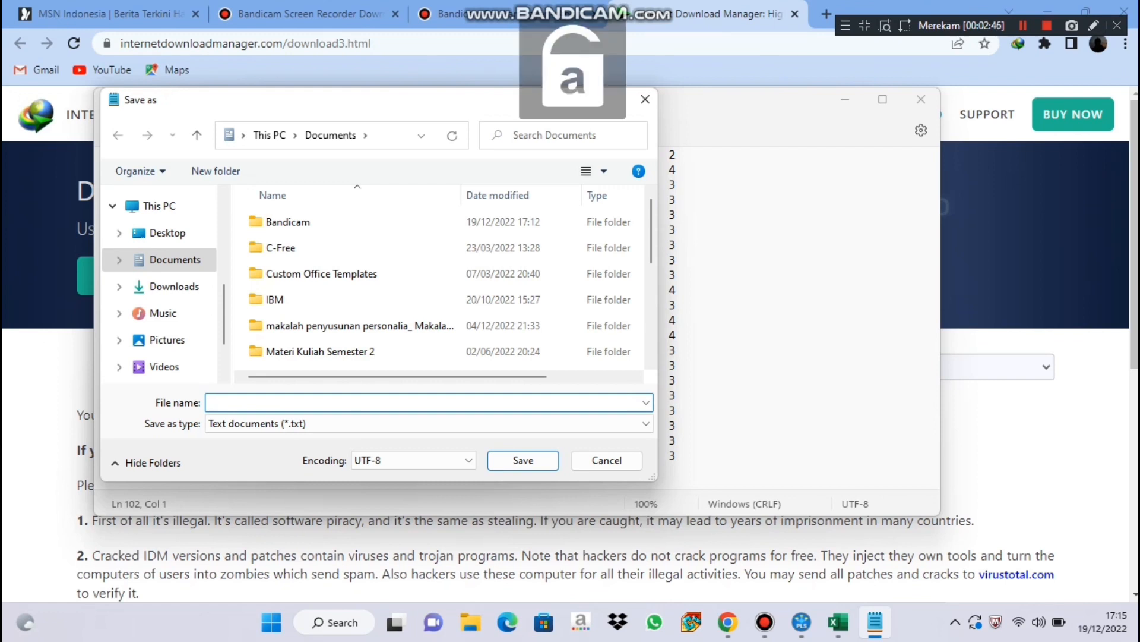
{"action": "type", "text": "tabu"}
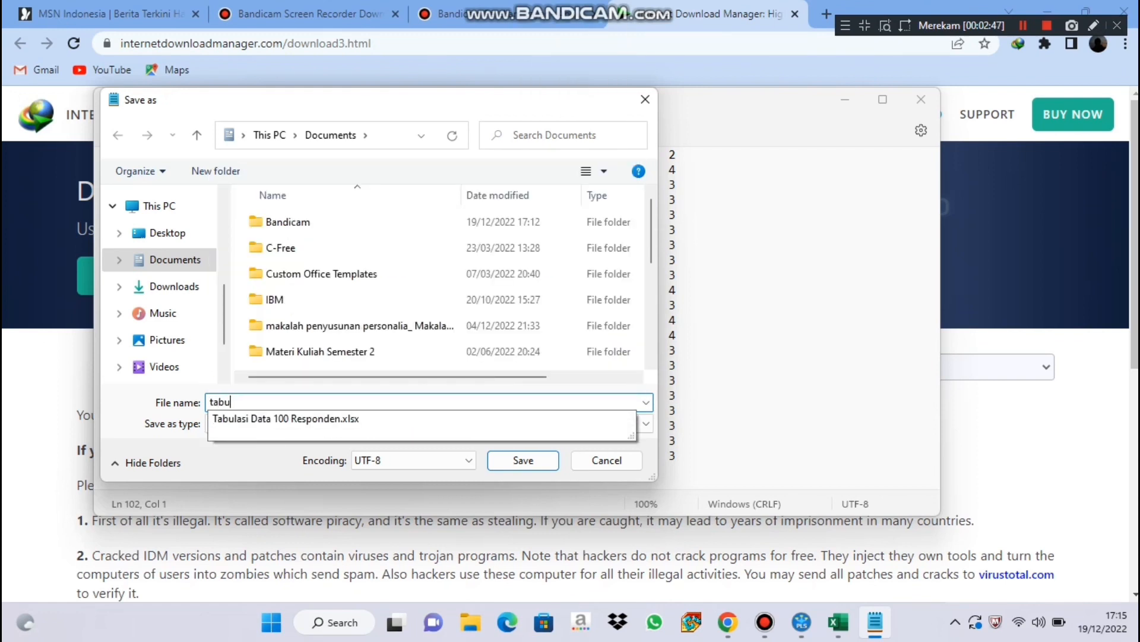
{"action": "type", "text": "lasi data klp 1"}
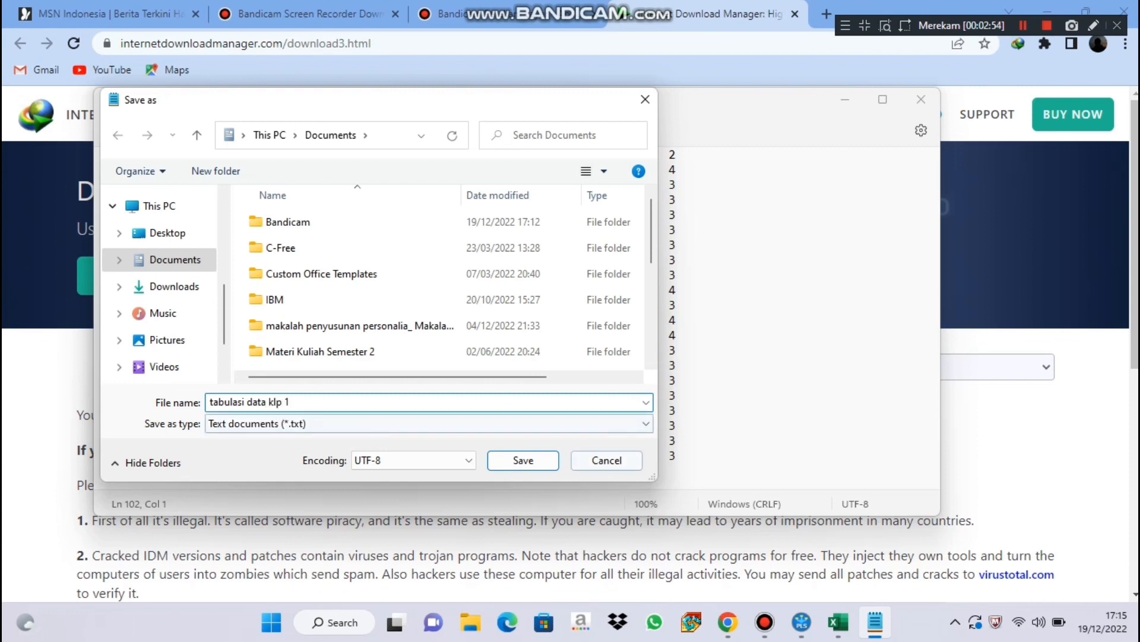
{"action": "key", "text": "Return"}
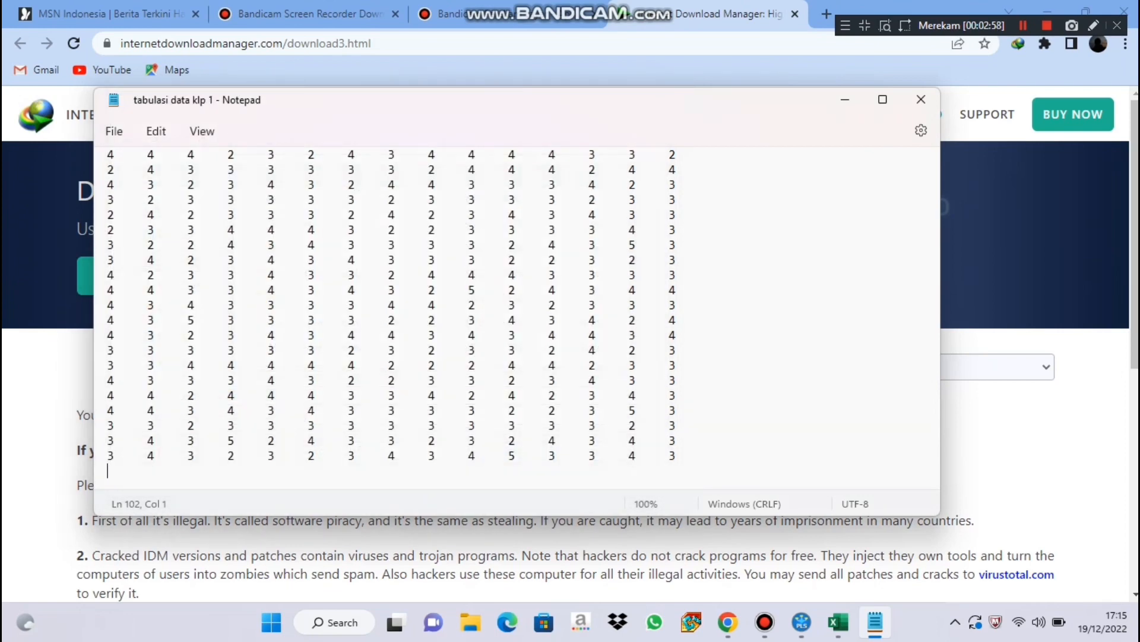
Switch to SmartPLS and create a new project named "Analisis data 100 Responden".
{"action": "left_click", "coordinate": [802, 622]}
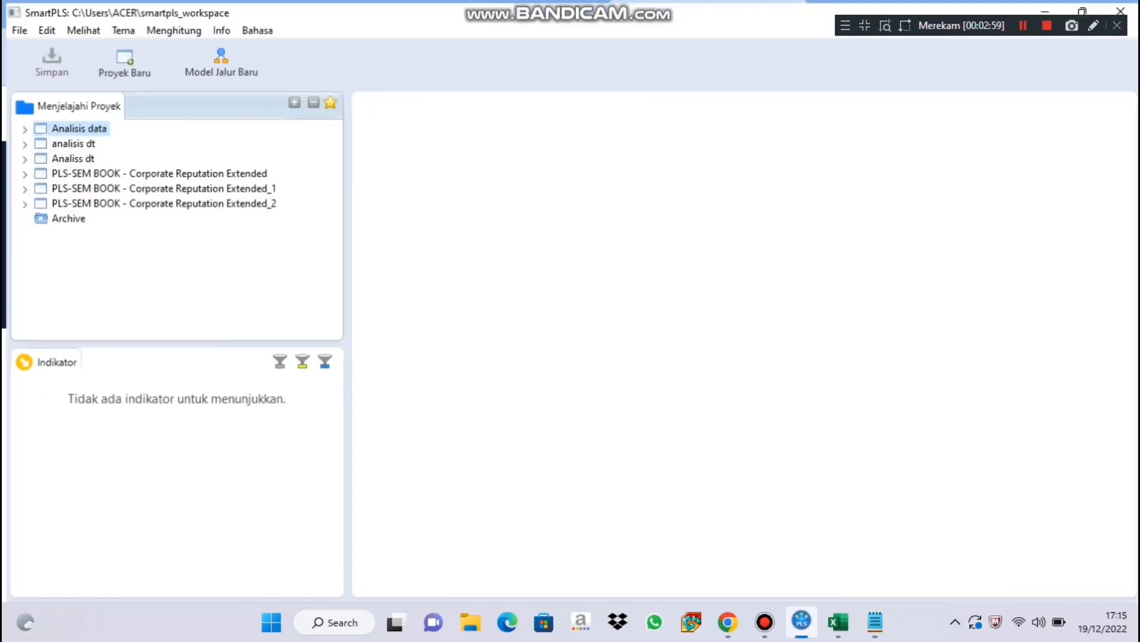
{"action": "left_click", "coordinate": [121, 59]}
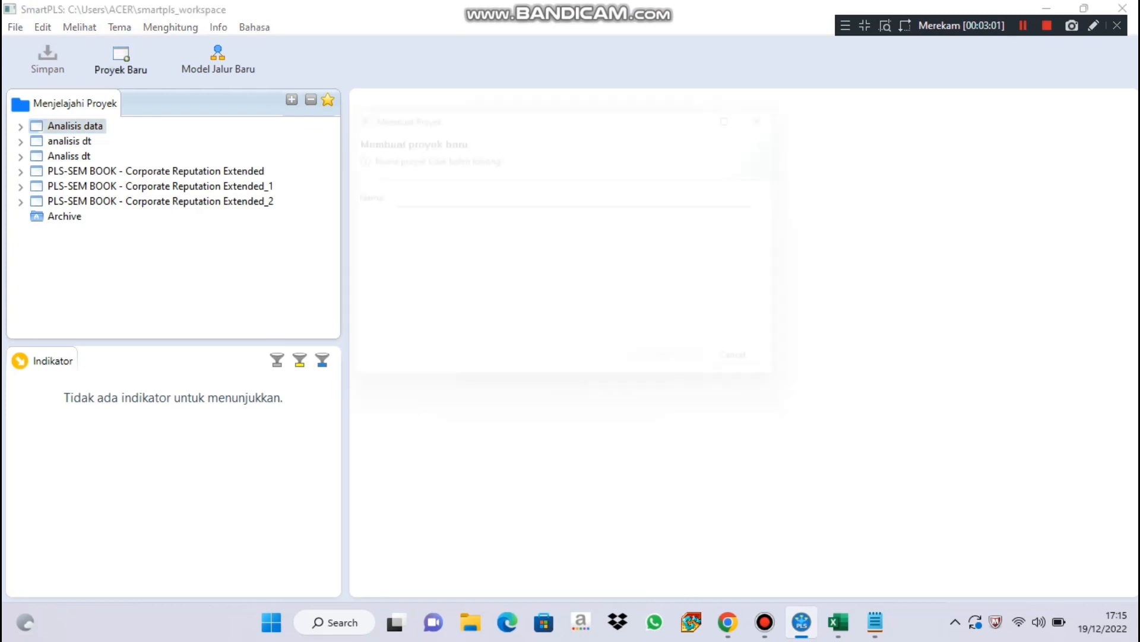
{"action": "key", "text": "Caps_Lock"}
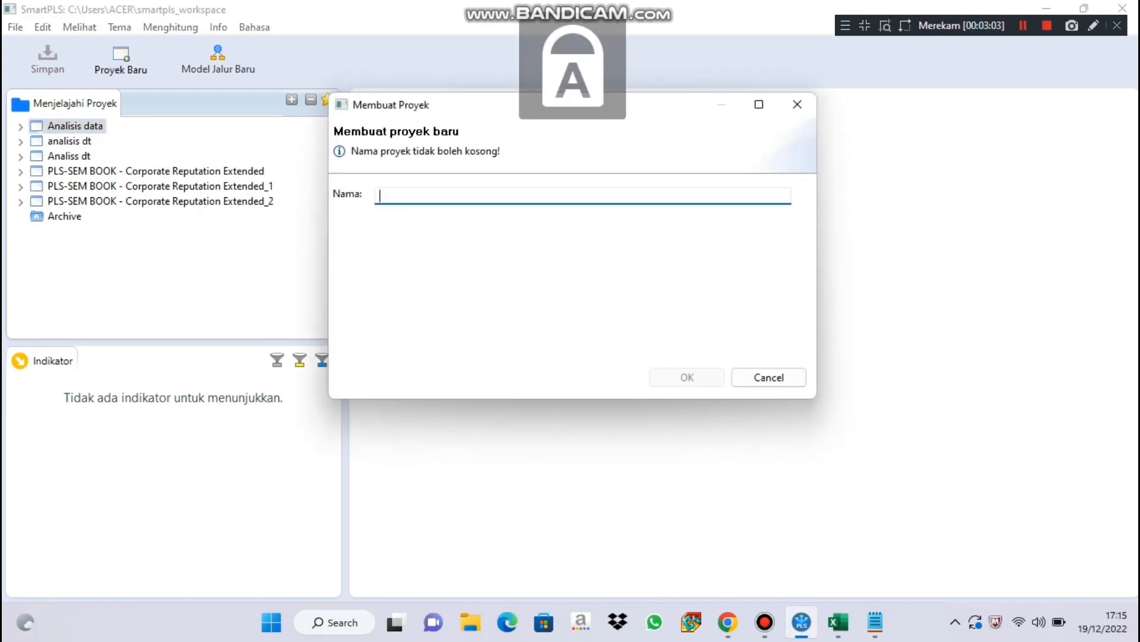
{"action": "type", "text": "A"}
{"action": "key", "text": "Caps_Lock"}
{"action": "type", "text": "nalisis"}
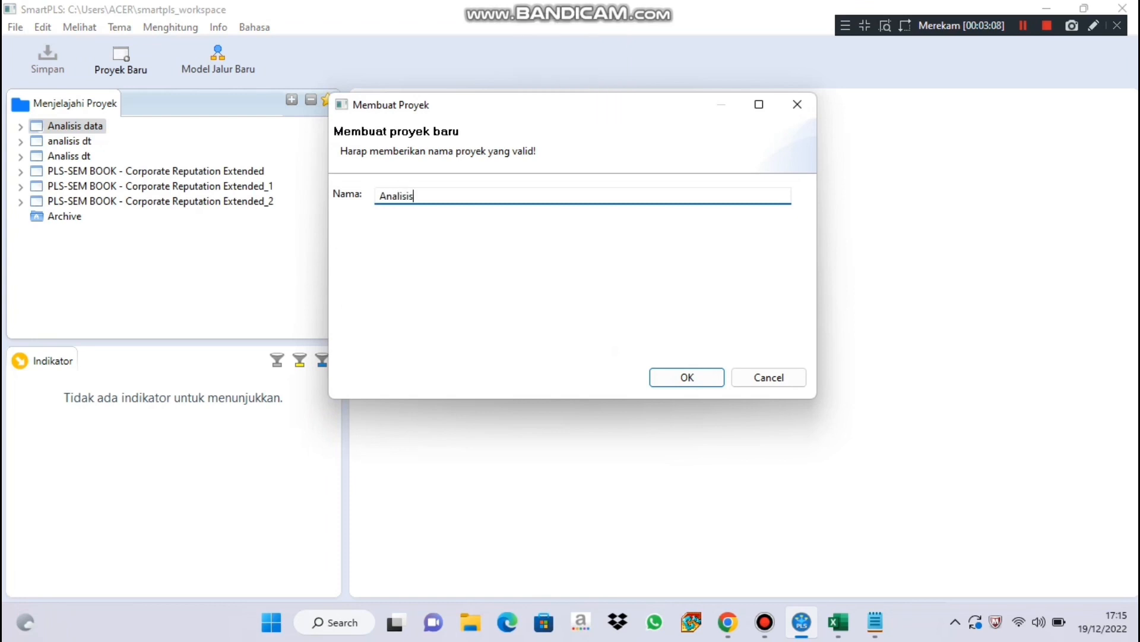
{"action": "type", "text": " data 100"}
{"action": "key", "text": "Caps_Lock"}
{"action": "type", "text": "R"}
{"action": "key", "text": "Caps_Lock"}
{"action": "type", "text": "esponden"}
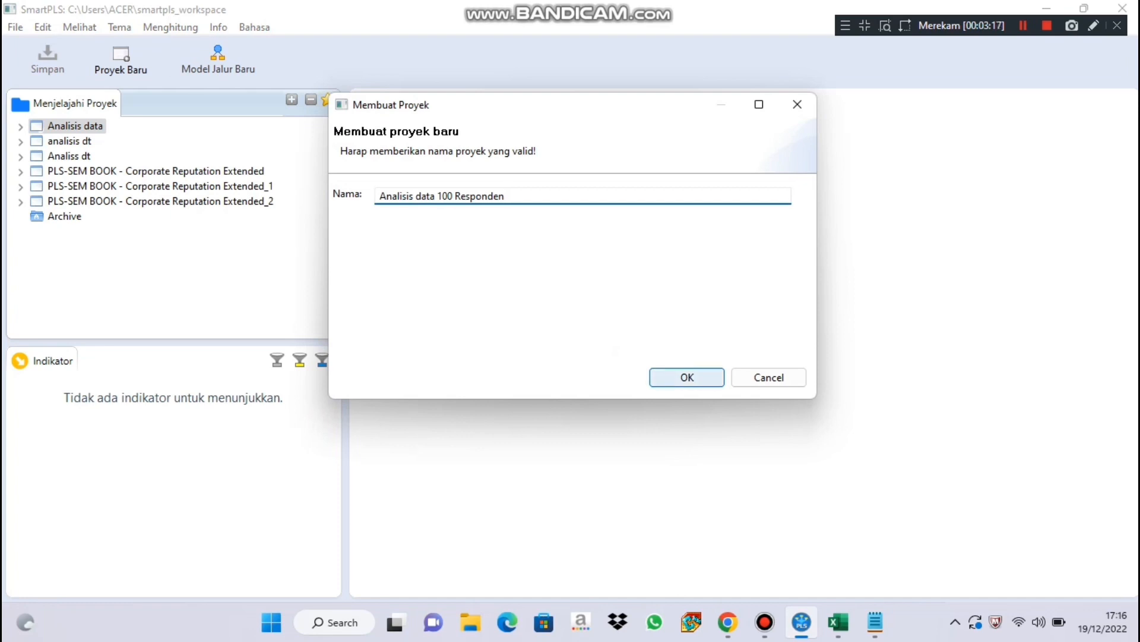
{"action": "left_click", "coordinate": [688, 377]}
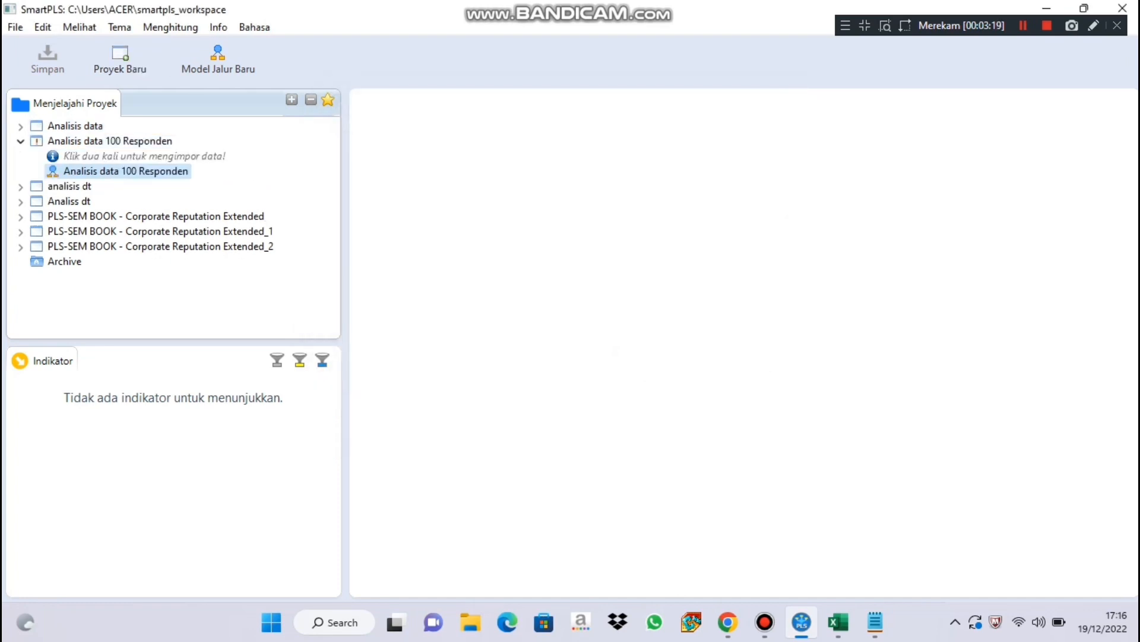
Import the text file "tabulasi data klp 1" from Documents into the new project, keeping the suggested data name.
{"action": "double_click", "coordinate": [145, 156]}
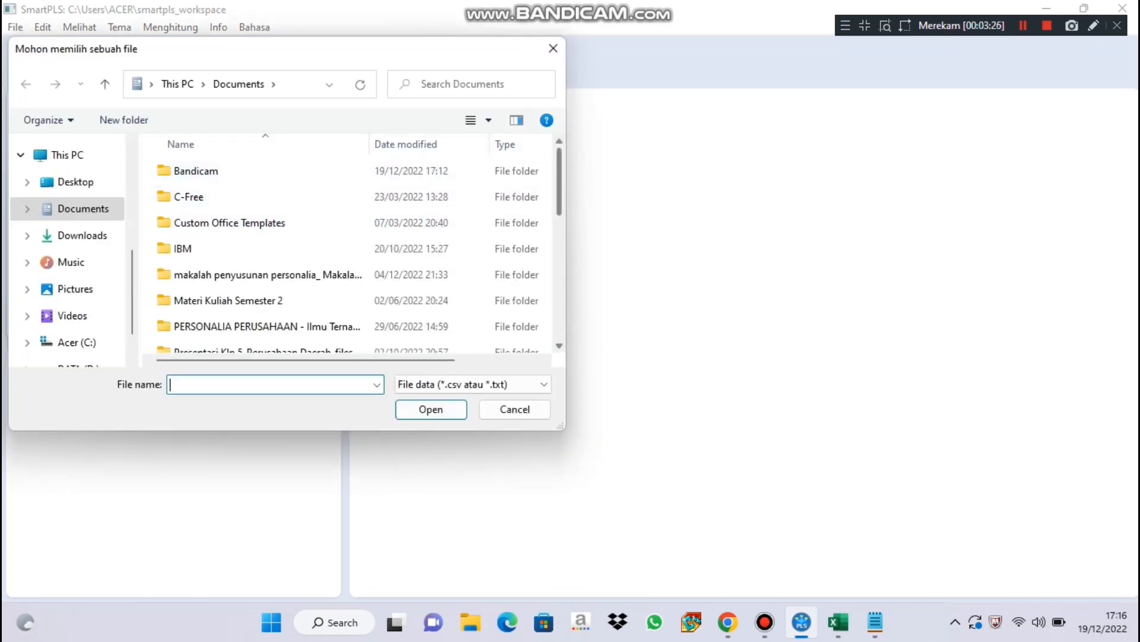
{"action": "scroll", "coordinate": [351, 249], "scroll_direction": "down", "scroll_amount": 10}
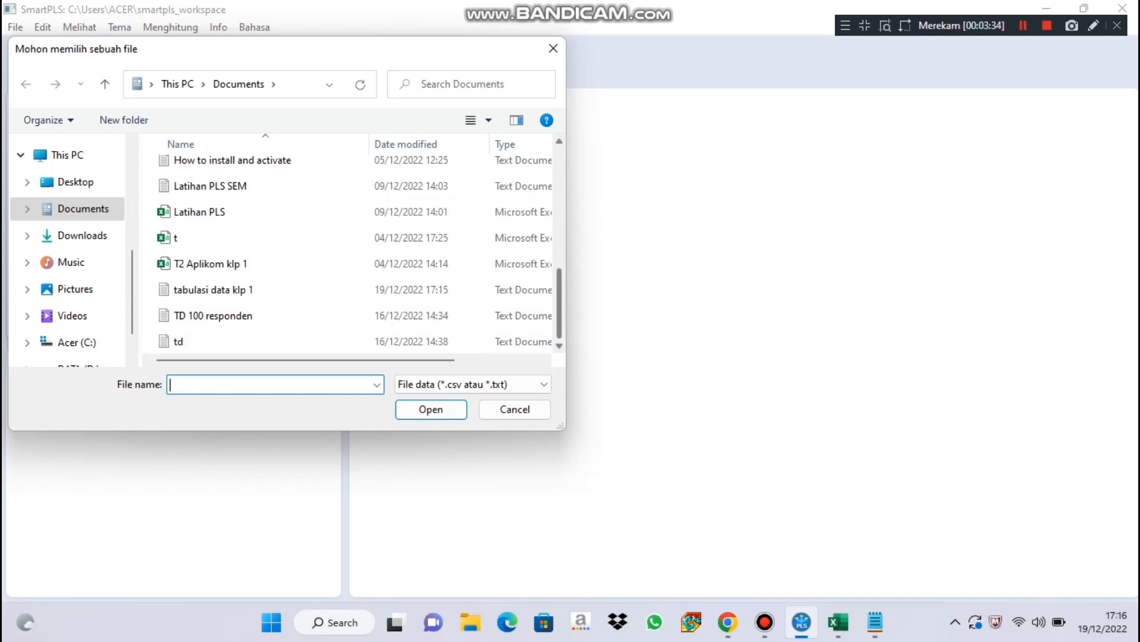
{"action": "scroll", "coordinate": [386, 321], "scroll_direction": "up", "scroll_amount": 2}
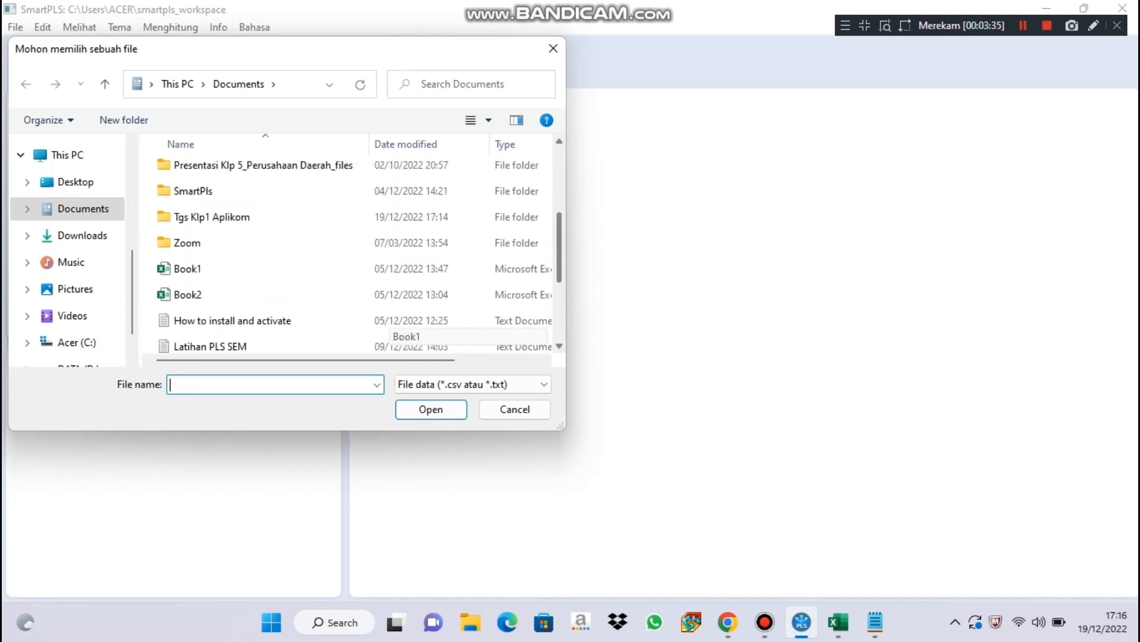
{"action": "scroll", "coordinate": [386, 321], "scroll_direction": "down", "scroll_amount": 2}
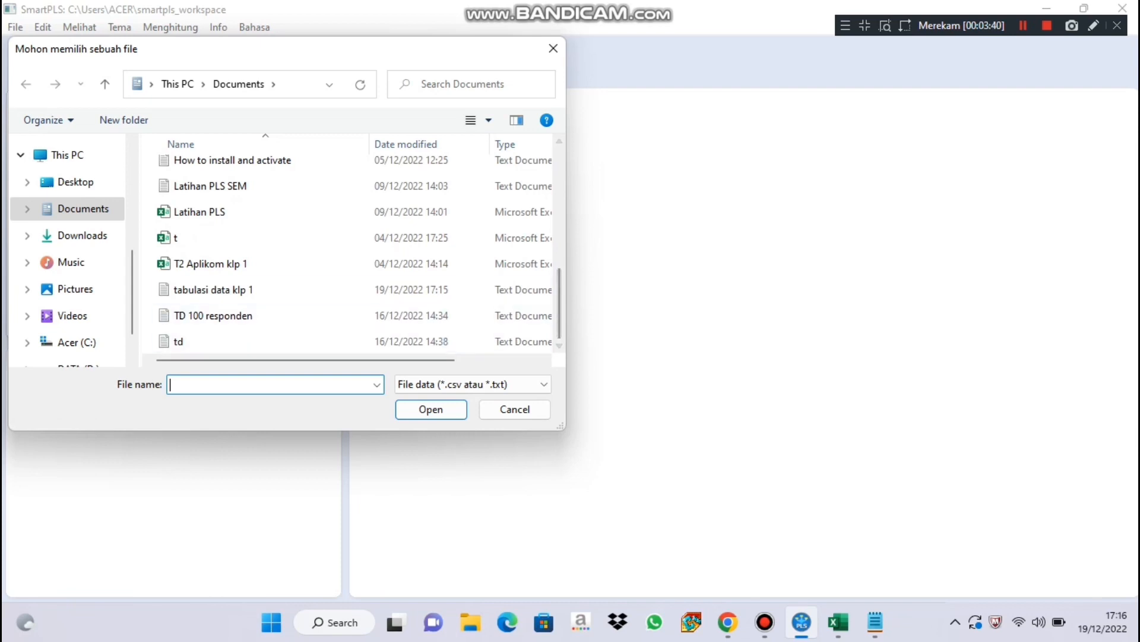
{"action": "left_click", "coordinate": [368, 290]}
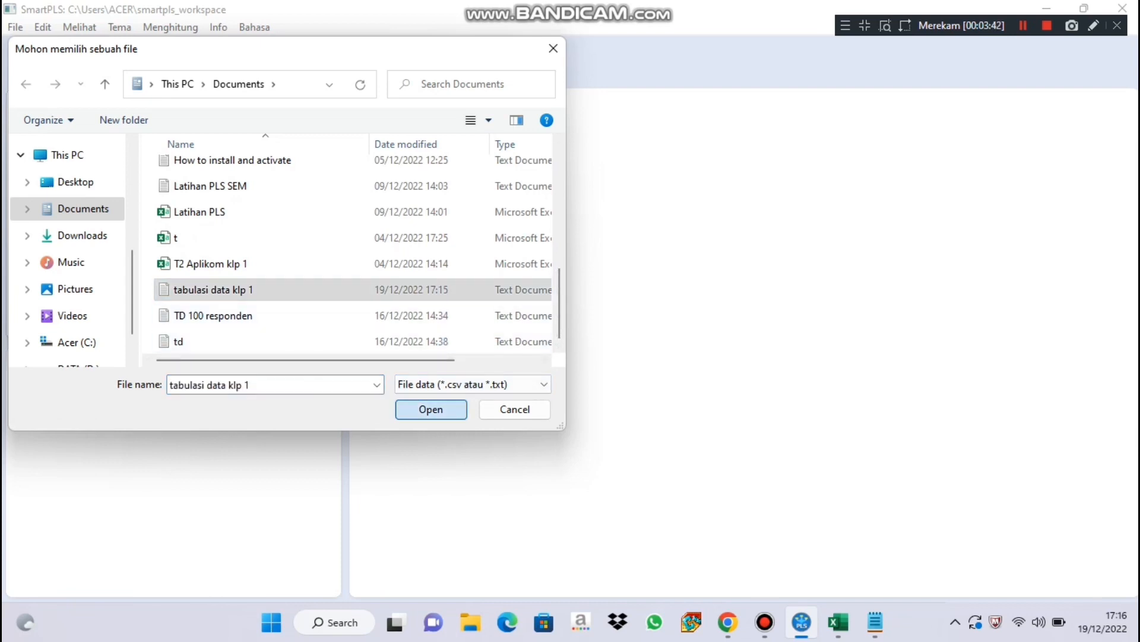
{"action": "left_click", "coordinate": [431, 409]}
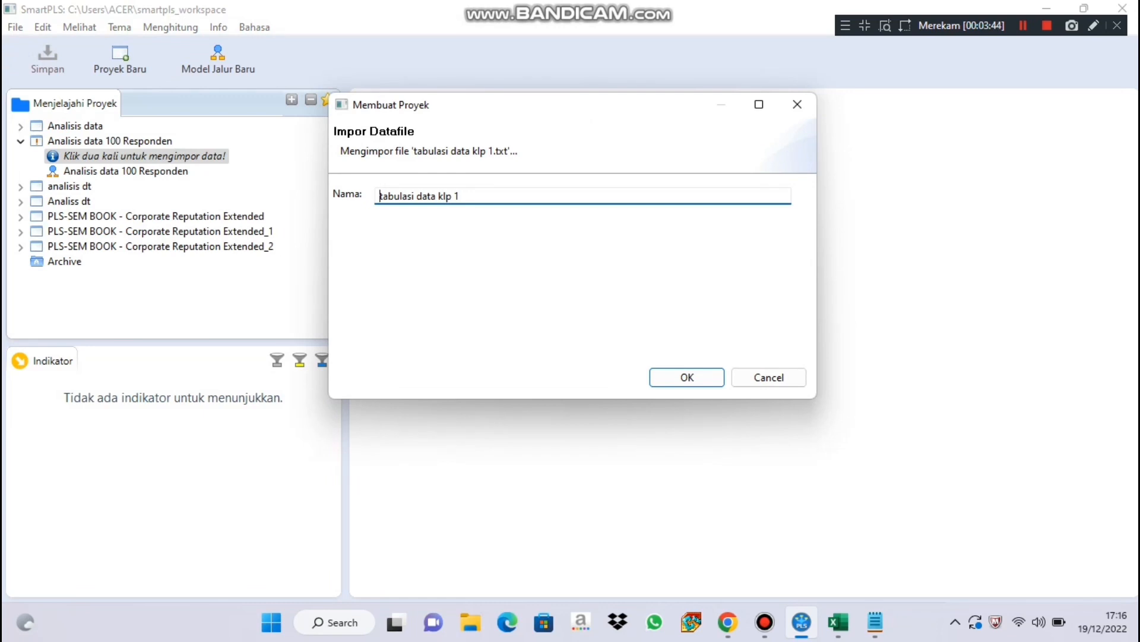
{"action": "left_click", "coordinate": [688, 378]}
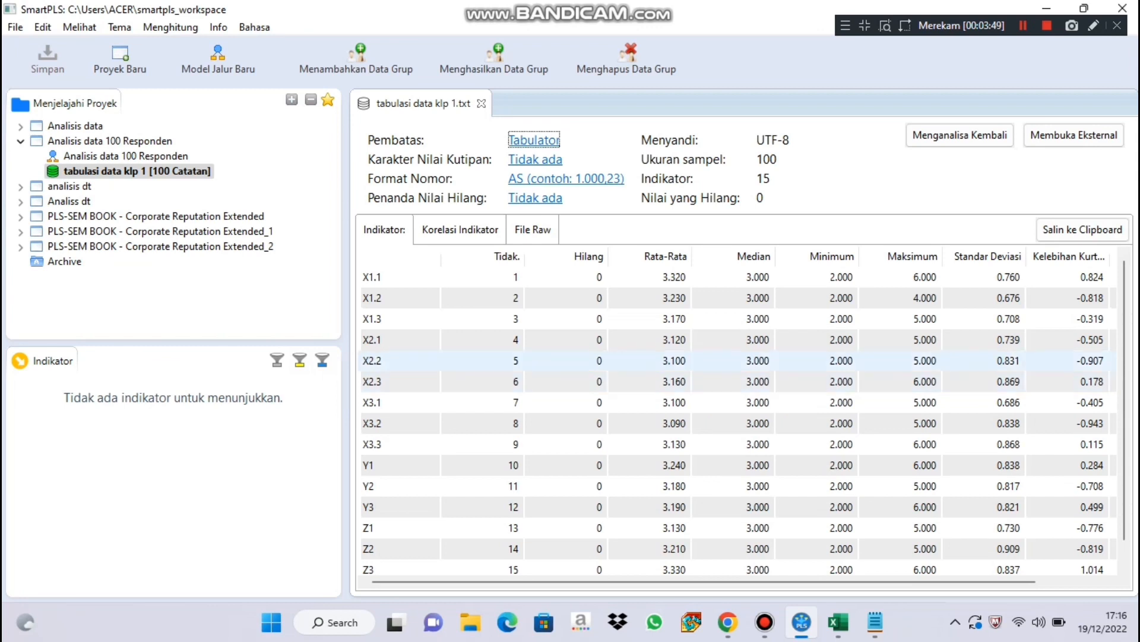
Open the project's "Analisis data 100 Responden" path model and place five latent variables on the canvas in a rough U shape.
{"action": "left_click", "coordinate": [125, 156]}
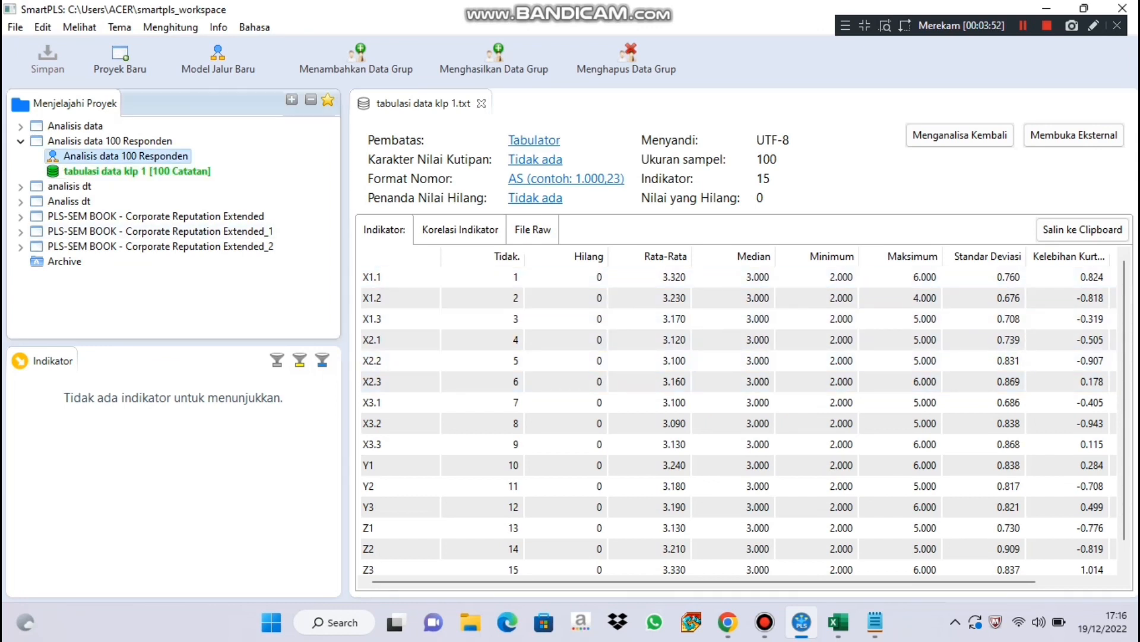
{"action": "double_click", "coordinate": [125, 156]}
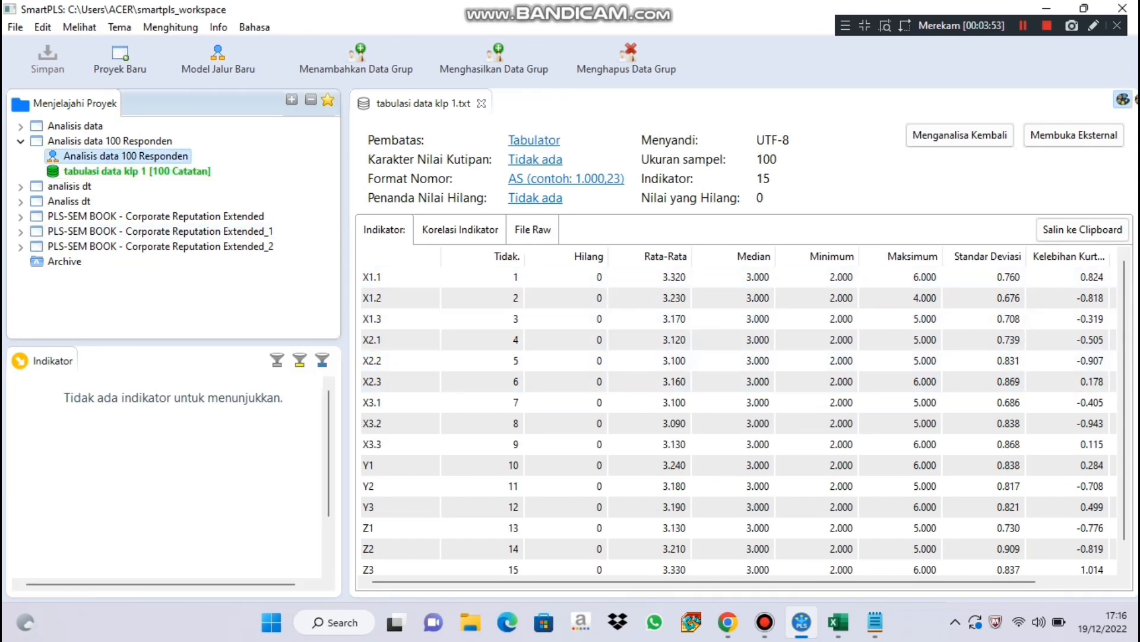
{"action": "left_click", "coordinate": [300, 60]}
{"action": "left_click", "coordinate": [469, 219]}
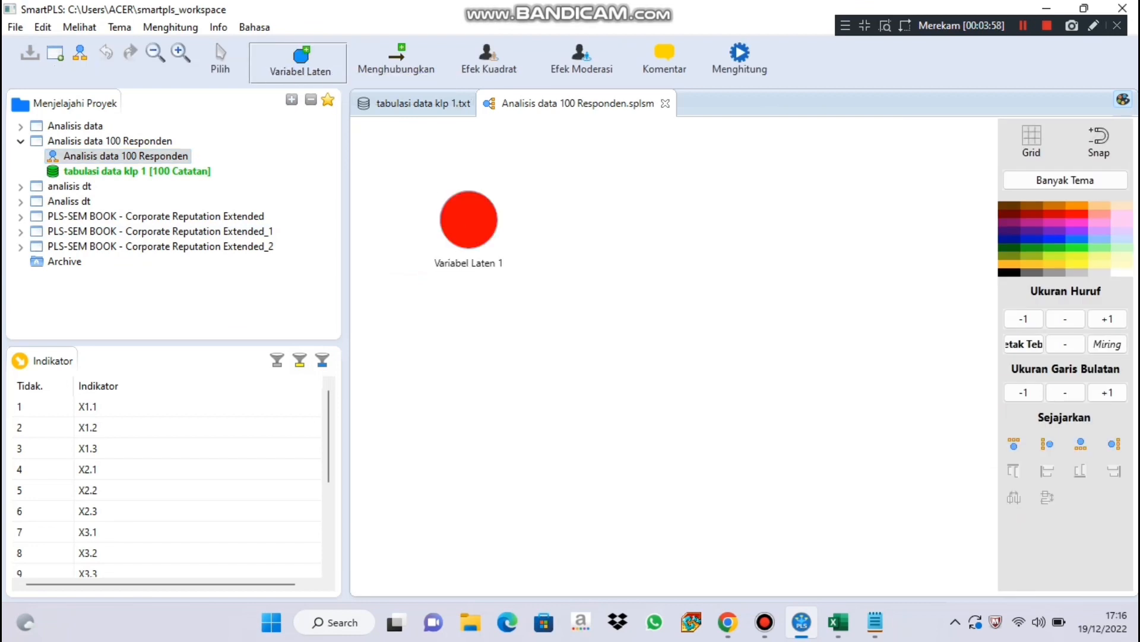
{"action": "left_click", "coordinate": [502, 347]}
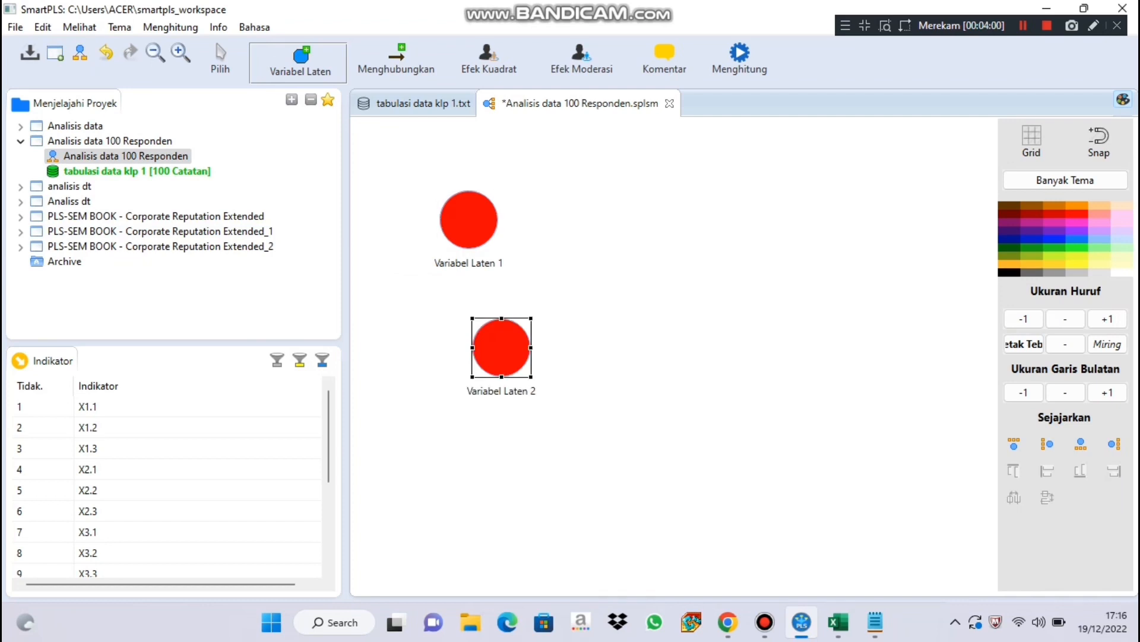
{"action": "left_click", "coordinate": [615, 469]}
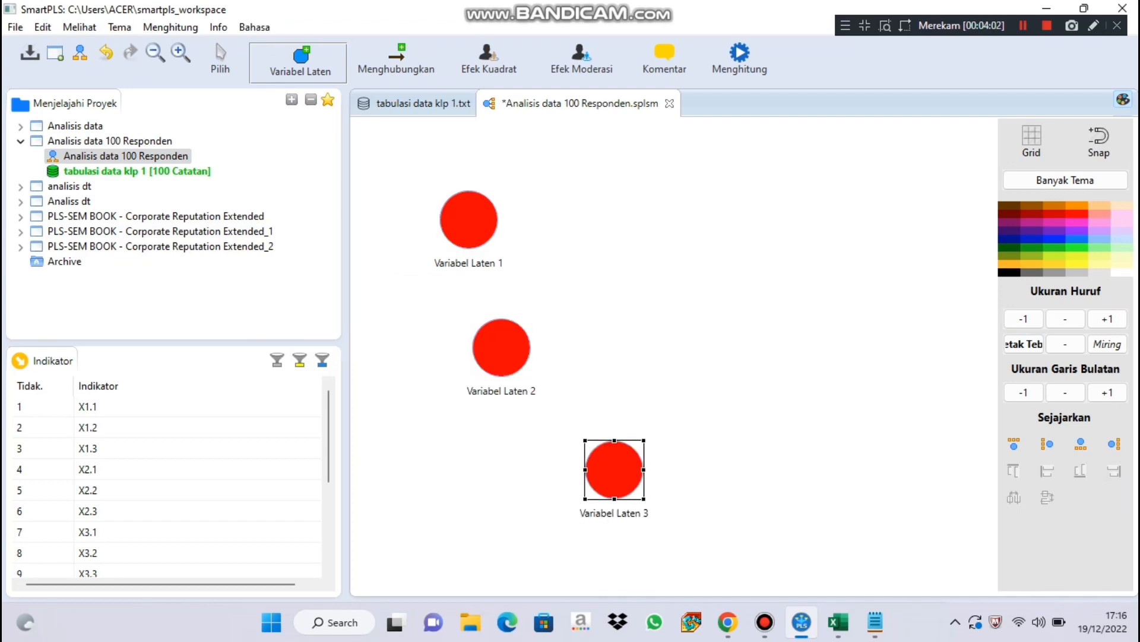
{"action": "left_click_drag", "start_coordinate": [328, 428], "coordinate": [329, 465]}
{"action": "scroll", "coordinate": [167, 475], "scroll_direction": "down", "scroll_amount": 1}
{"action": "scroll", "coordinate": [166, 475], "scroll_direction": "down", "scroll_amount": 1}
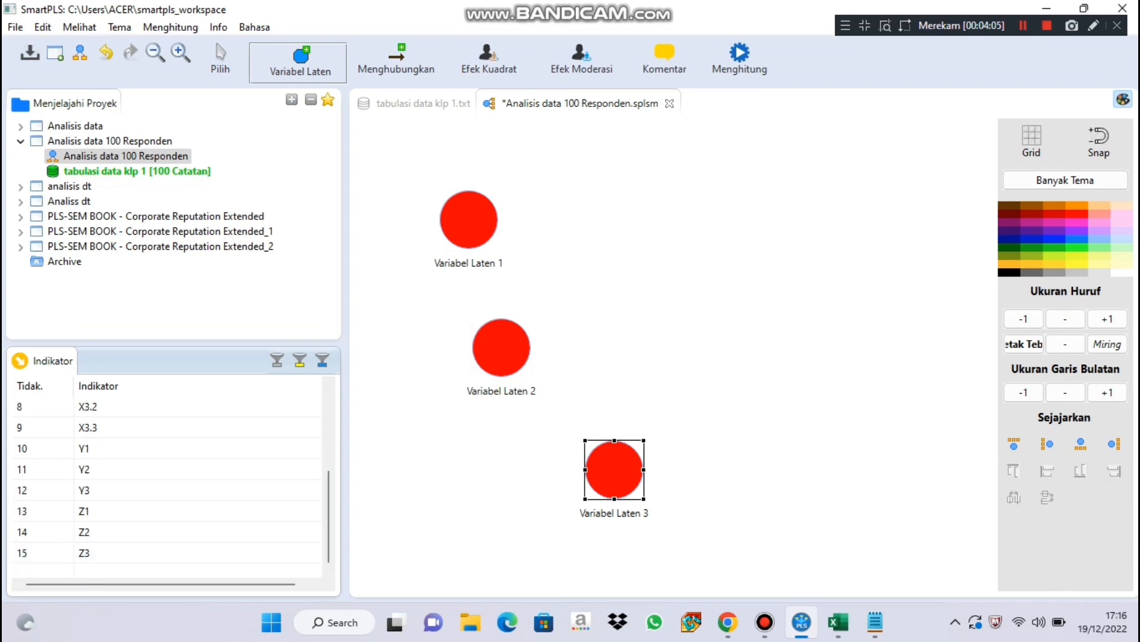
{"action": "left_click", "coordinate": [763, 453]}
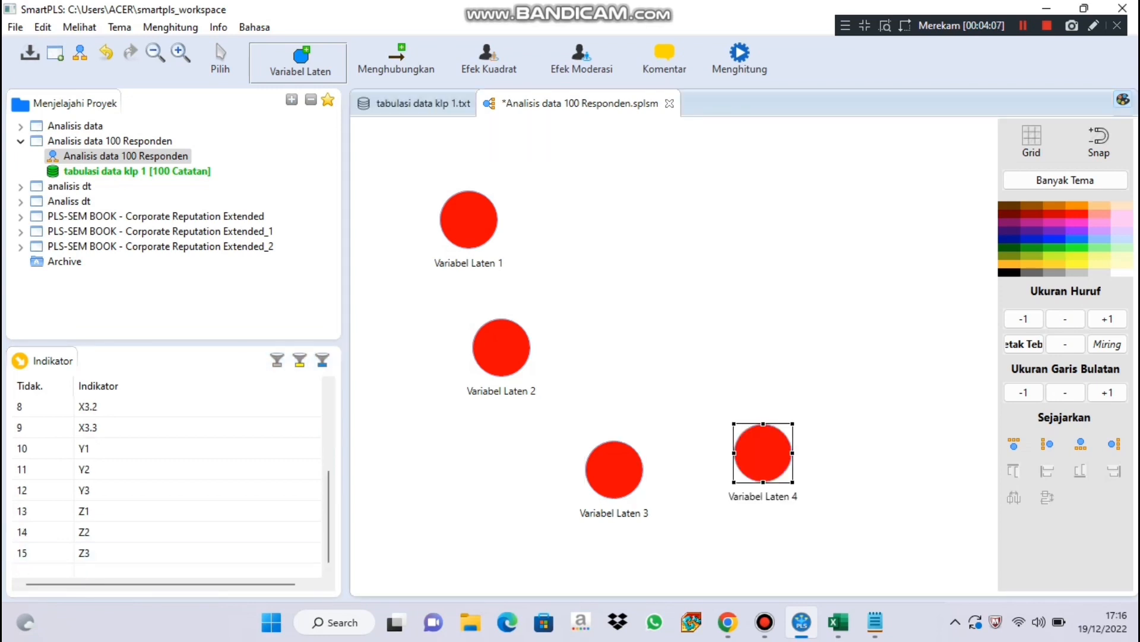
{"action": "left_click", "coordinate": [836, 304]}
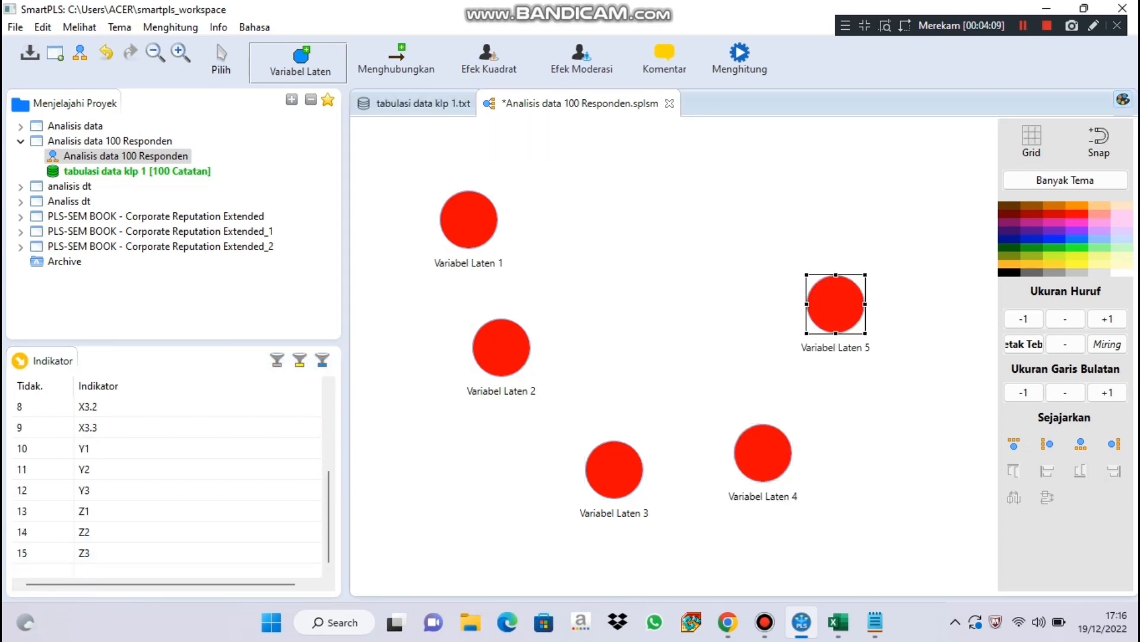
Rename the latent variable "Variabel Laten 1" as X1.
{"action": "left_click", "coordinate": [221, 62]}
{"action": "right_click", "coordinate": [475, 220]}
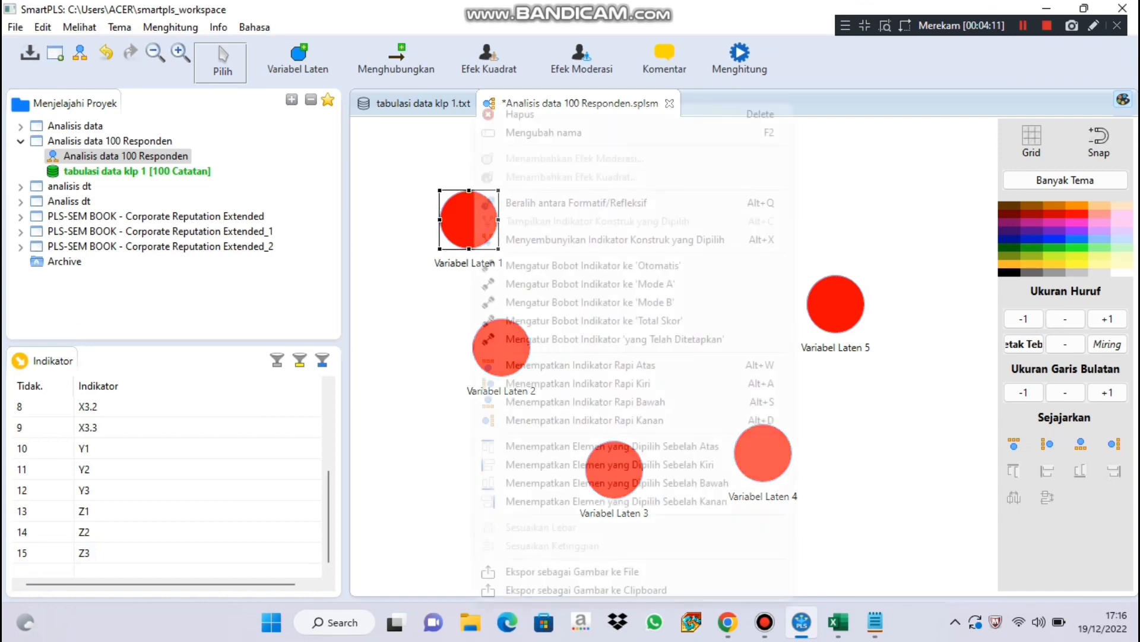
{"action": "key", "text": "Return"}
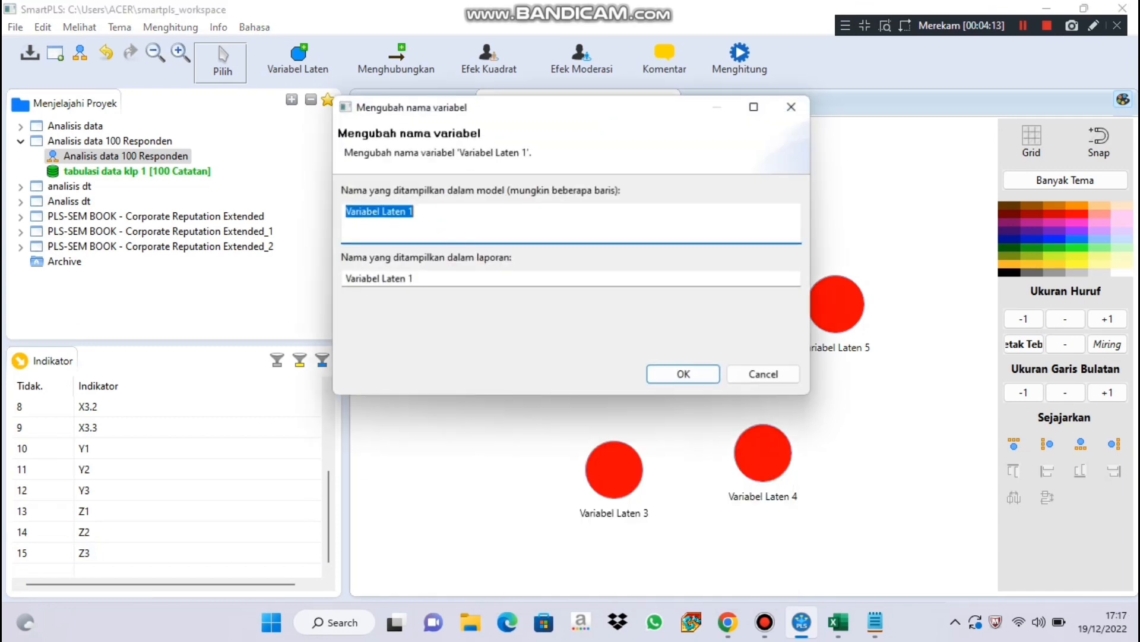
{"action": "key", "text": "BackSpace"}
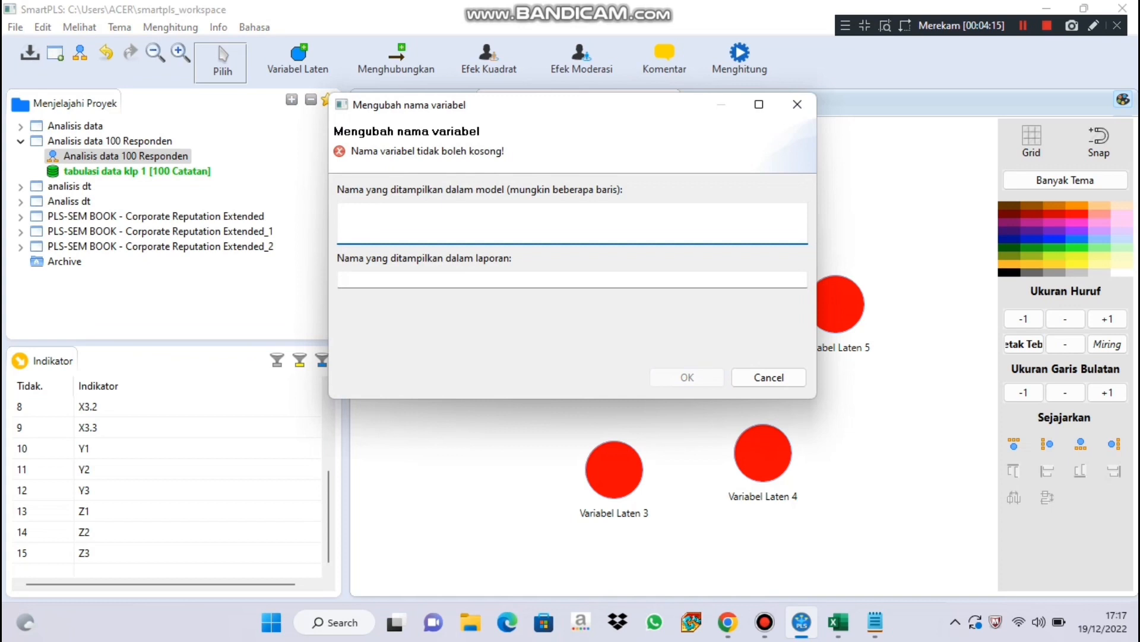
{"action": "key", "text": "Caps_Lock"}
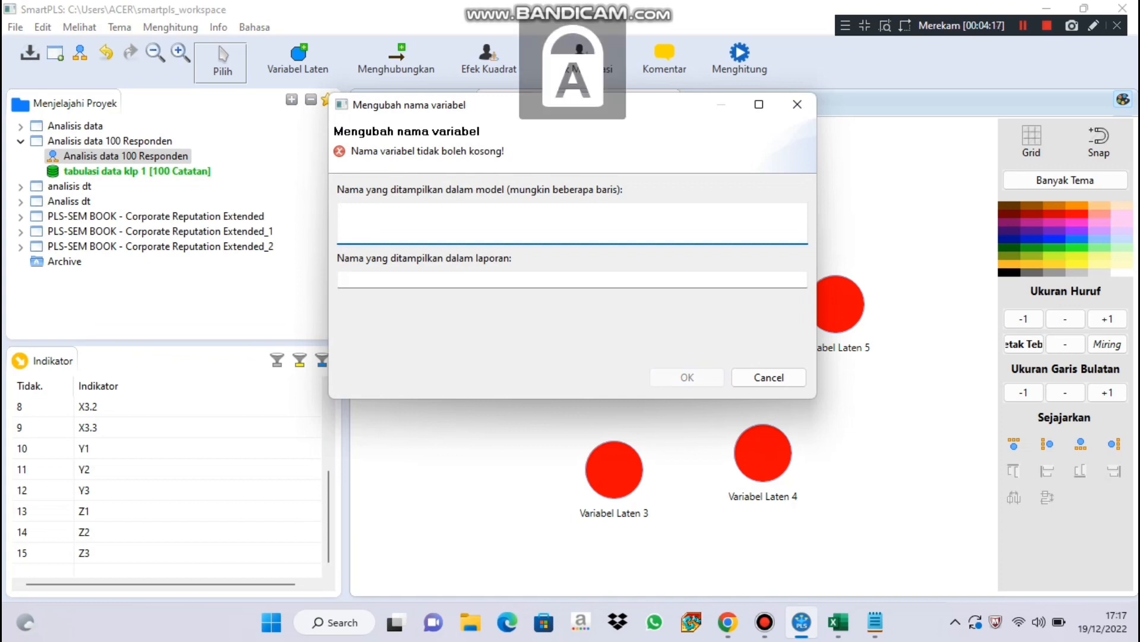
{"action": "type", "text": "X1"}
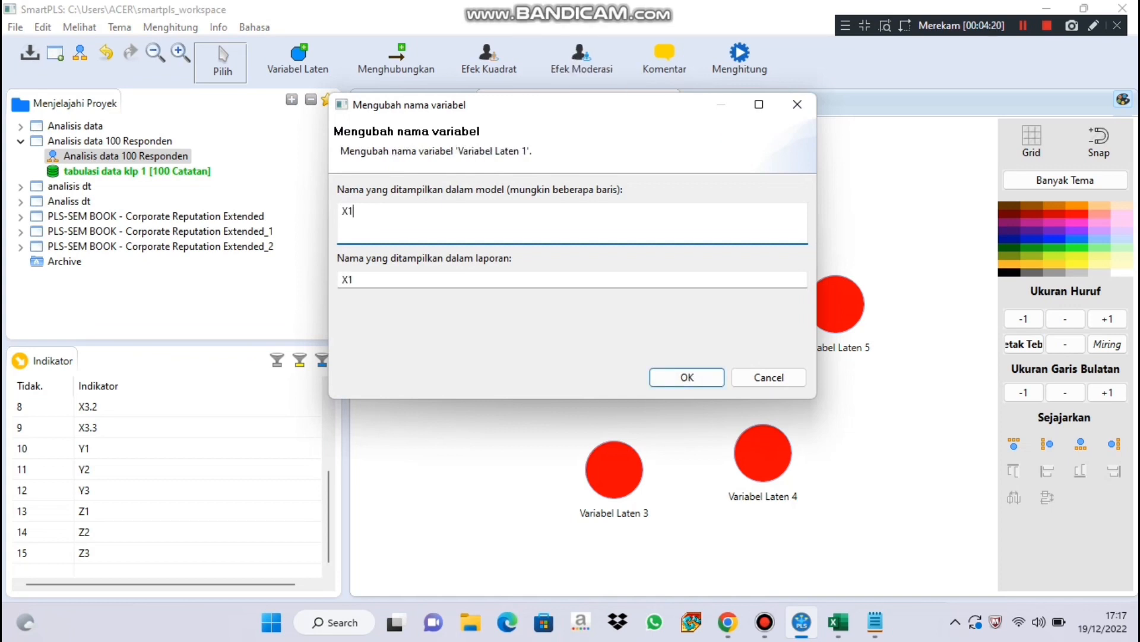
{"action": "key", "text": "Return"}
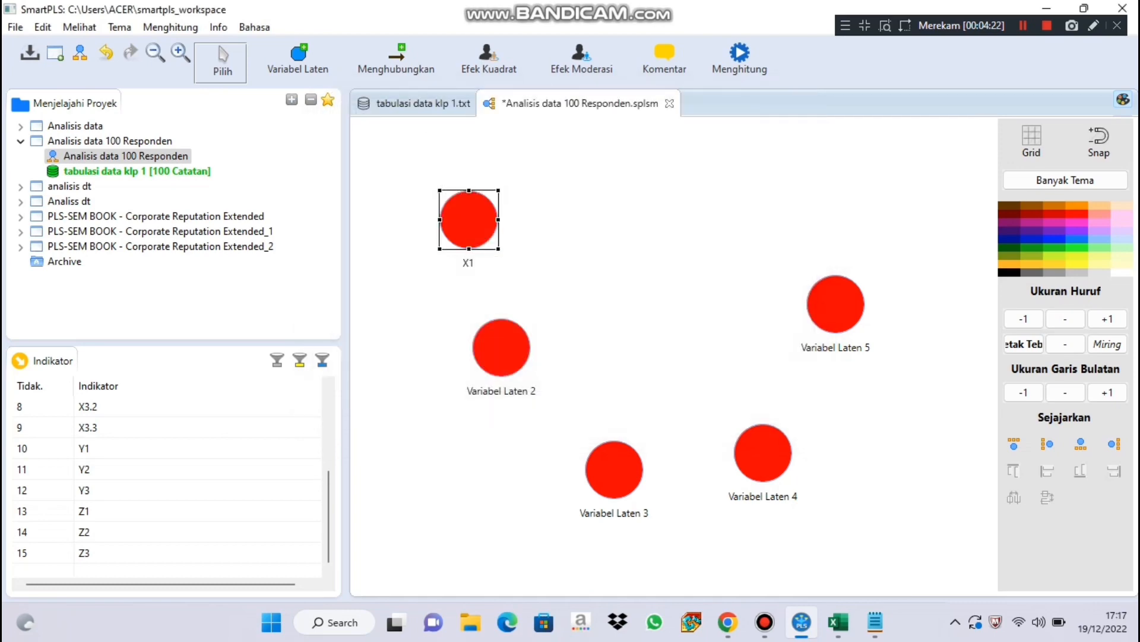
Rename the latent variable "Variabel Laten 2" as X2.
{"action": "right_click", "coordinate": [500, 349]}
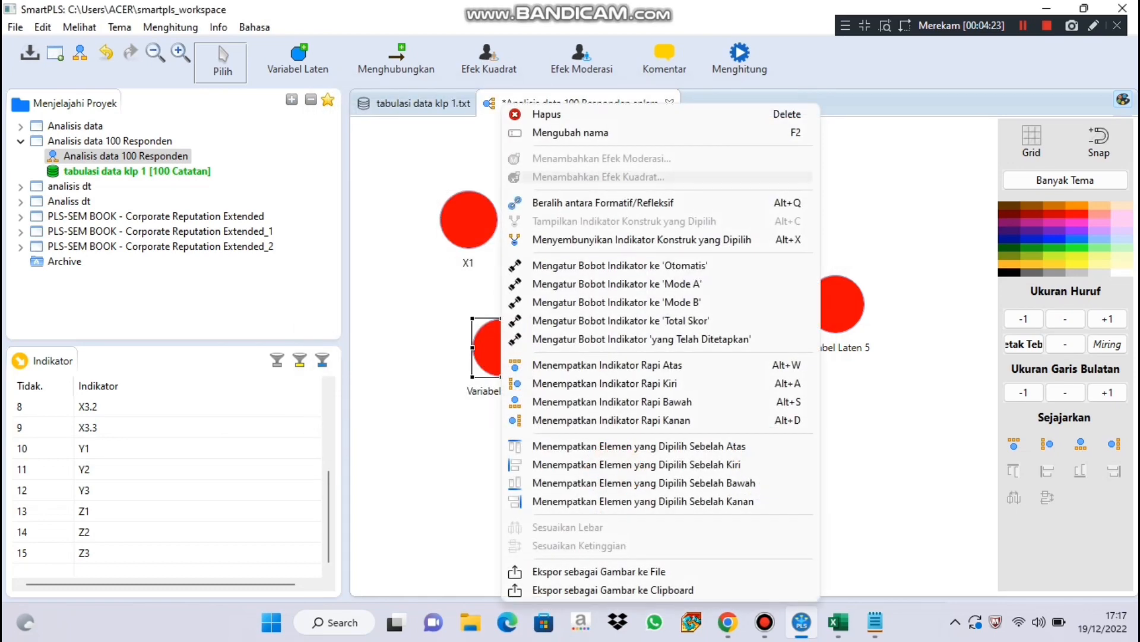
{"action": "key", "text": "Return"}
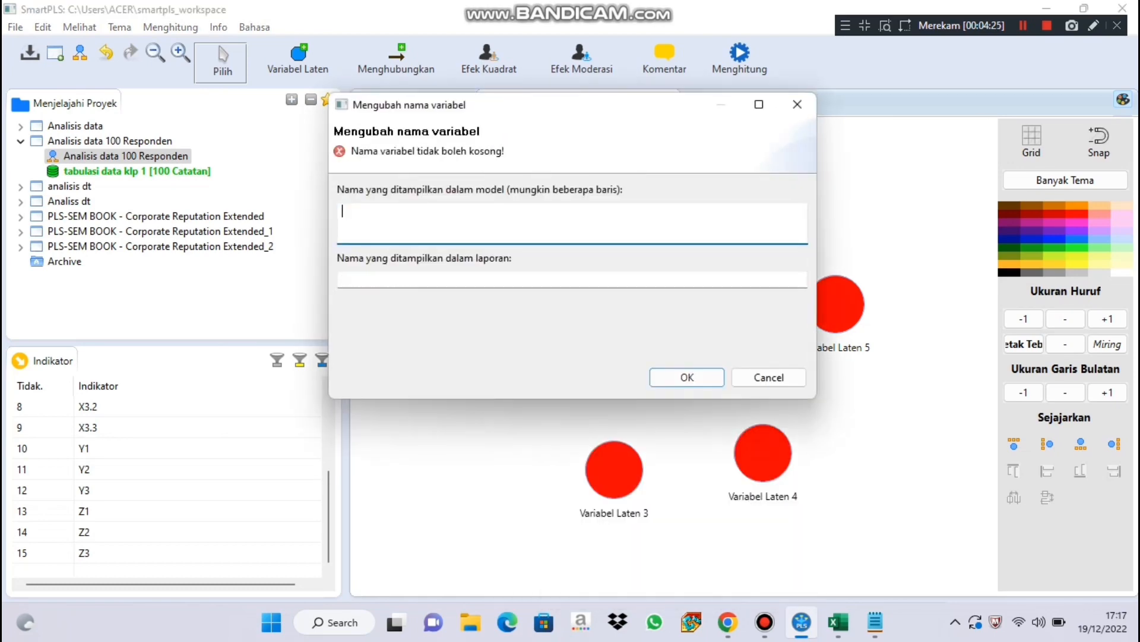
{"action": "type", "text": "X2"}
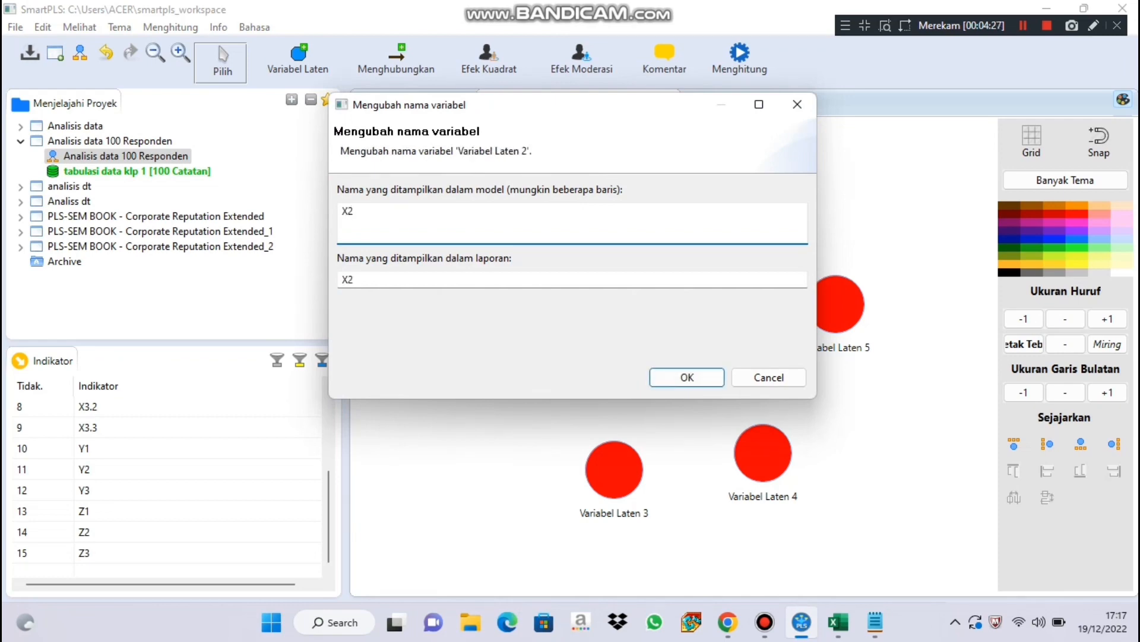
{"action": "key", "text": "Return"}
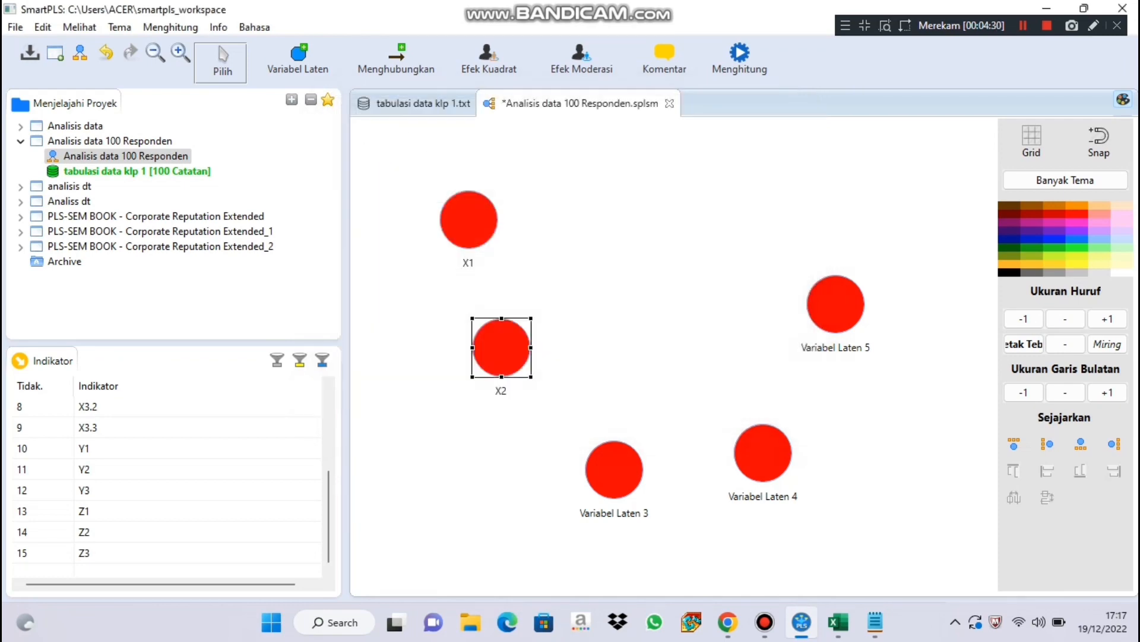
Rename the latent variable "Variabel Laten 3" as X3.
{"action": "left_click", "coordinate": [617, 470]}
{"action": "right_click", "coordinate": [629, 469]}
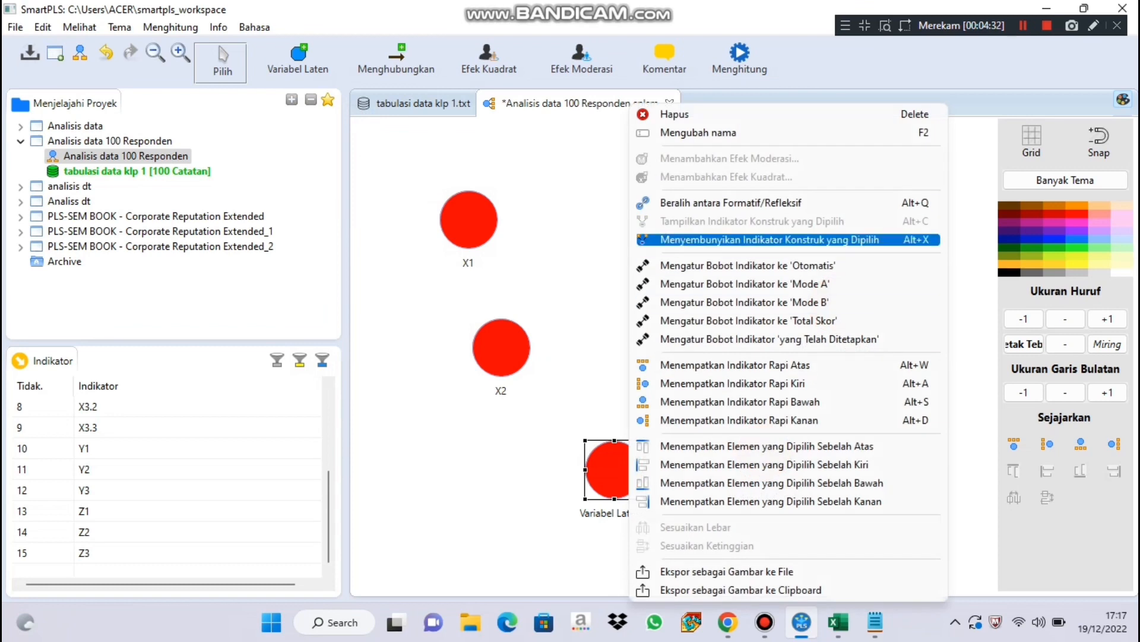
{"action": "left_click", "coordinate": [698, 132]}
{"action": "key", "text": "BackSpace"}
{"action": "type", "text": "X3"}
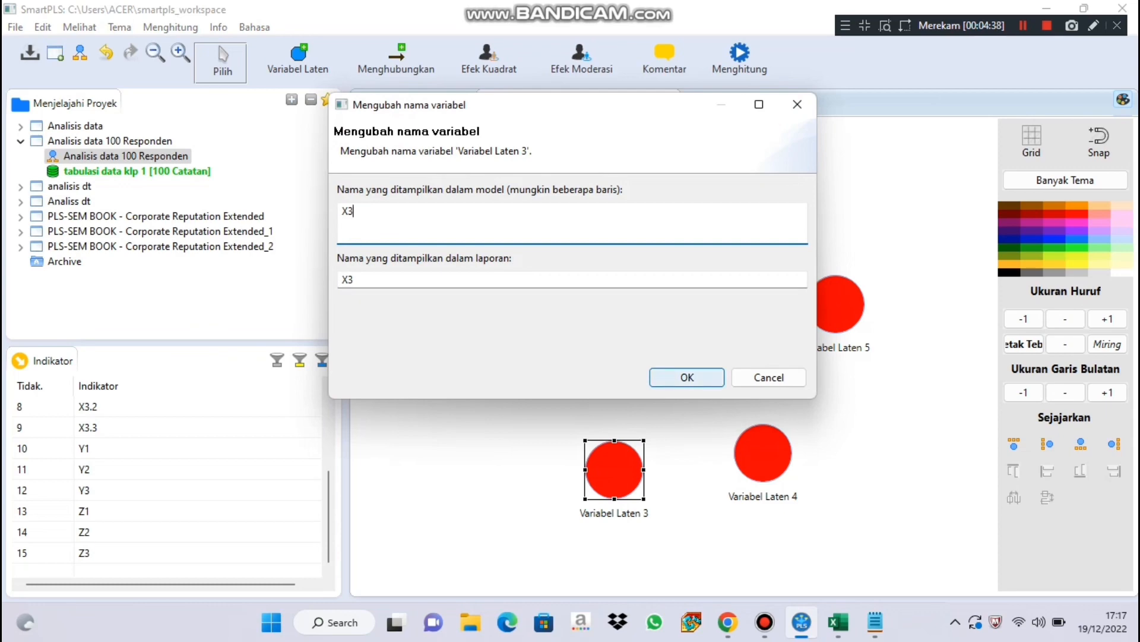
{"action": "left_click", "coordinate": [687, 377]}
Rename the latent variable "Variabel Laten 4" as Y.
{"action": "left_click", "coordinate": [754, 455]}
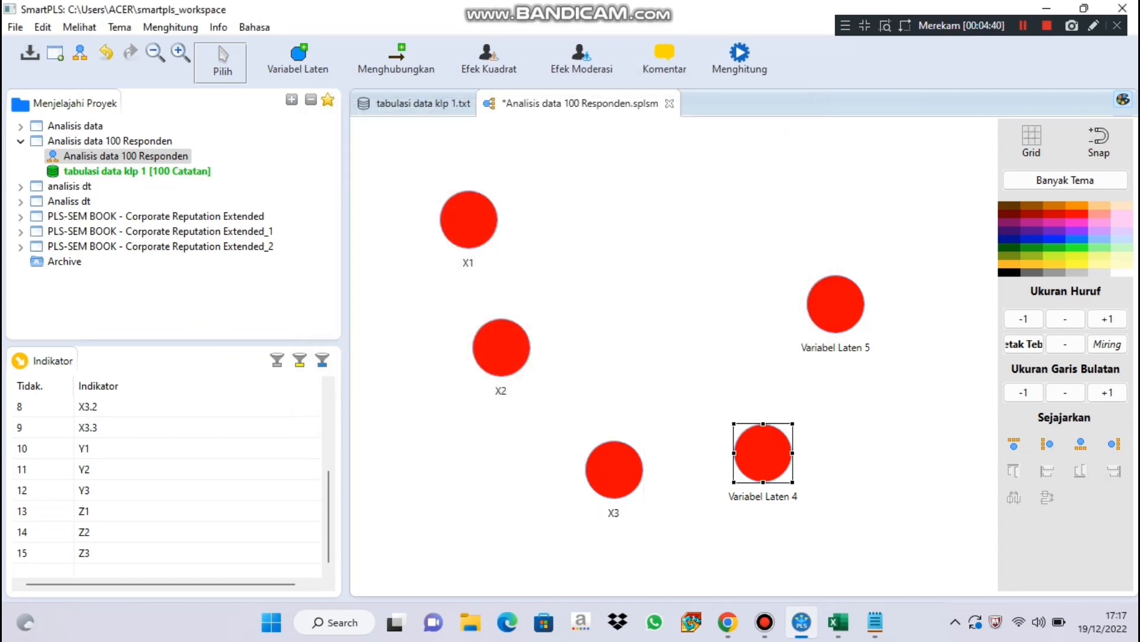
{"action": "right_click", "coordinate": [753, 454]}
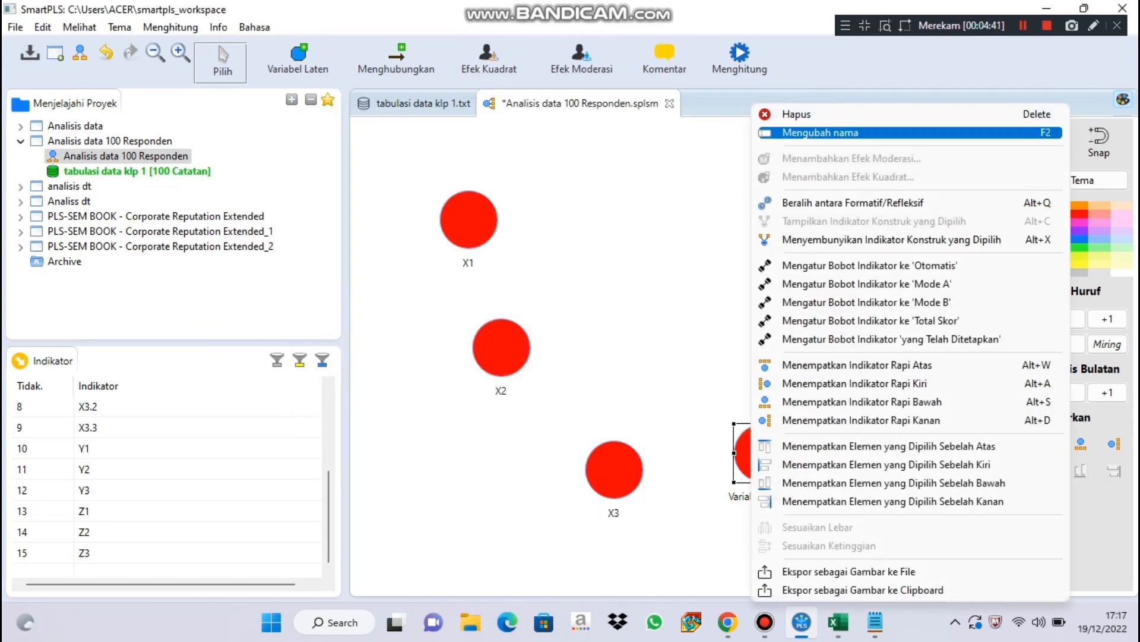
{"action": "left_click", "coordinate": [820, 132]}
{"action": "key", "text": "BackSpace"}
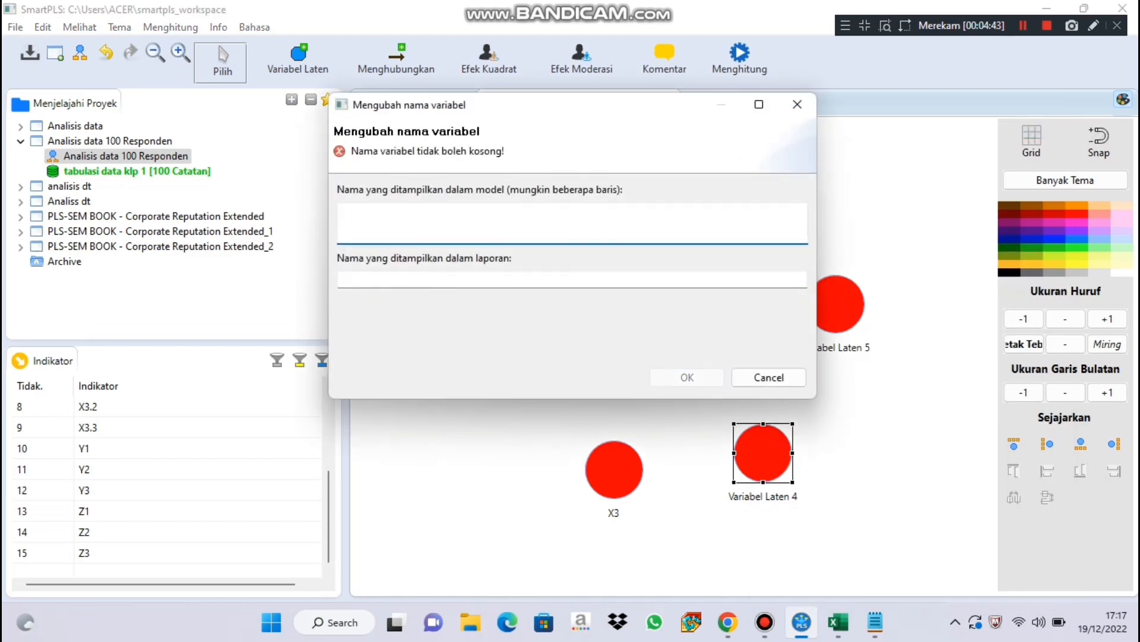
{"action": "type", "text": "Y"}
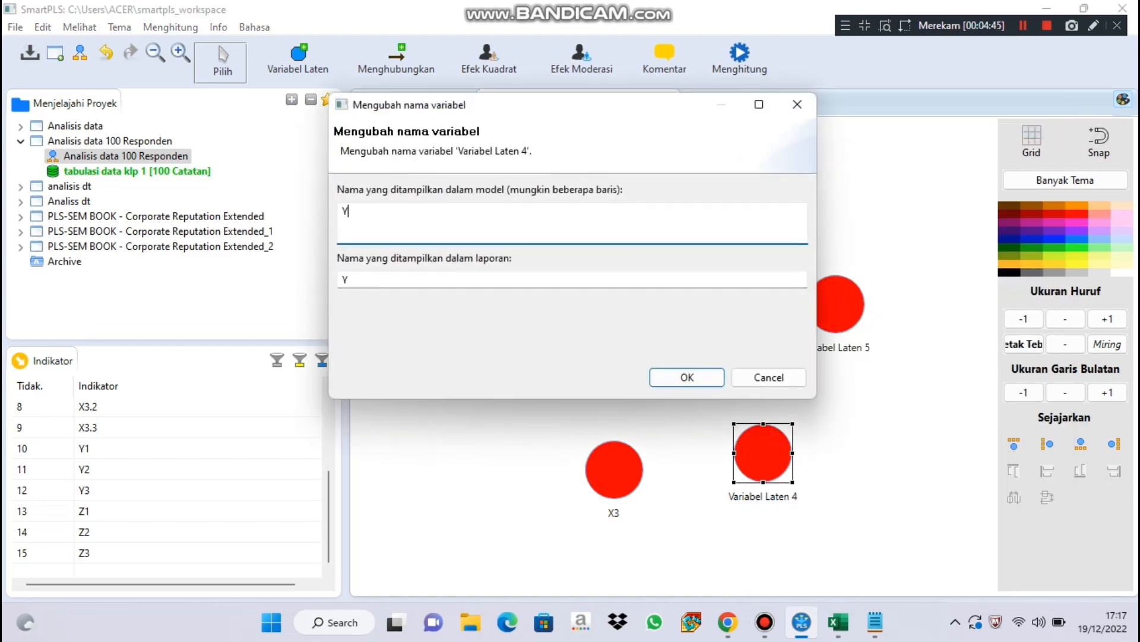
{"action": "left_click", "coordinate": [689, 377]}
Rename the latent variable "Variabel Laten 5" as Z and deselect it.
{"action": "left_click", "coordinate": [832, 300]}
{"action": "right_click", "coordinate": [831, 300]}
{"action": "left_click", "coordinate": [891, 132]}
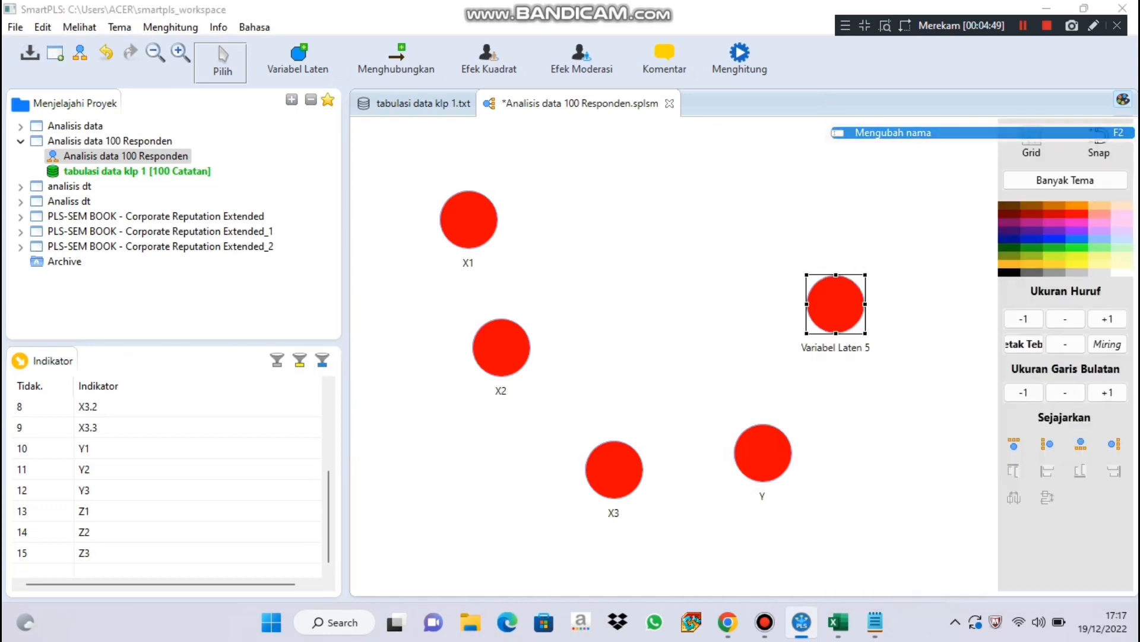
{"action": "key", "text": "BackSpace"}
{"action": "type", "text": "Z"}
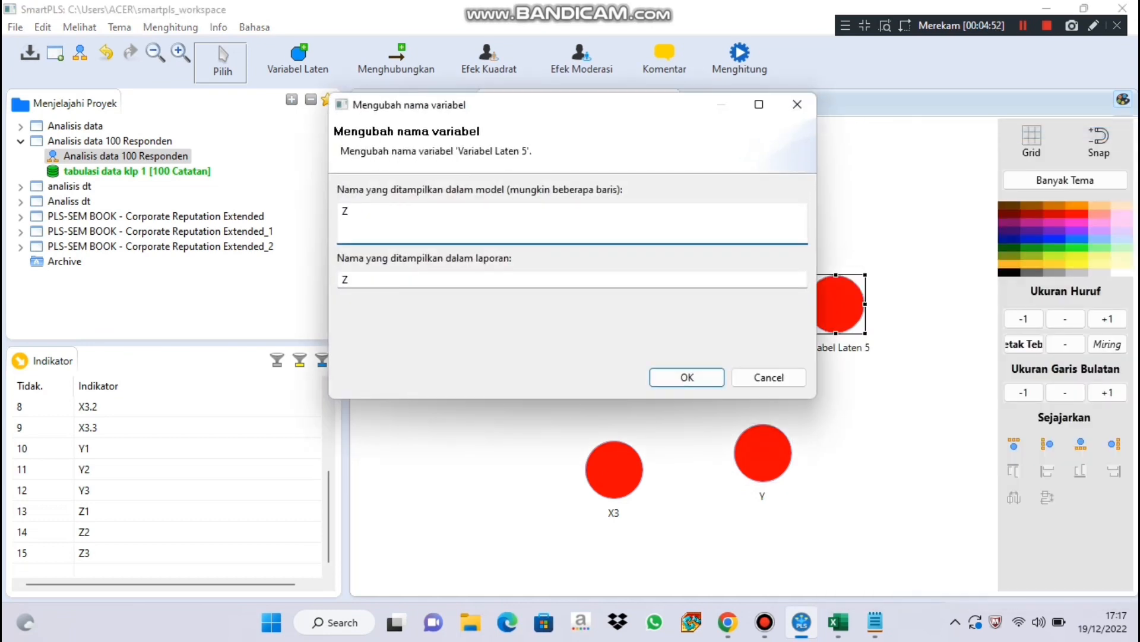
{"action": "left_click", "coordinate": [687, 378]}
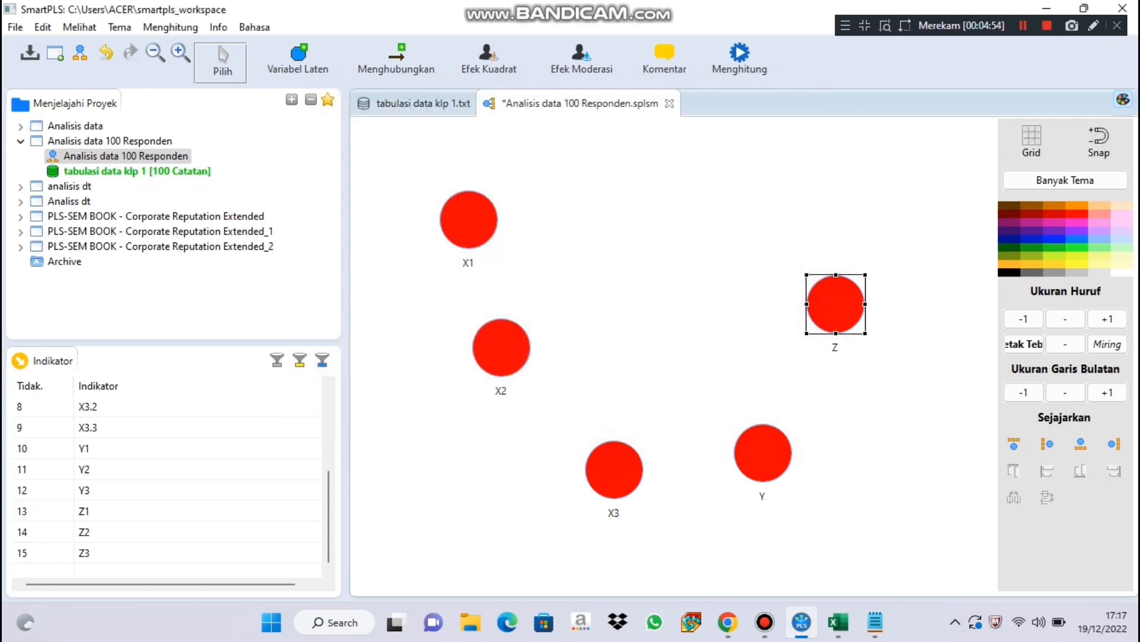
{"action": "left_click", "coordinate": [672, 350]}
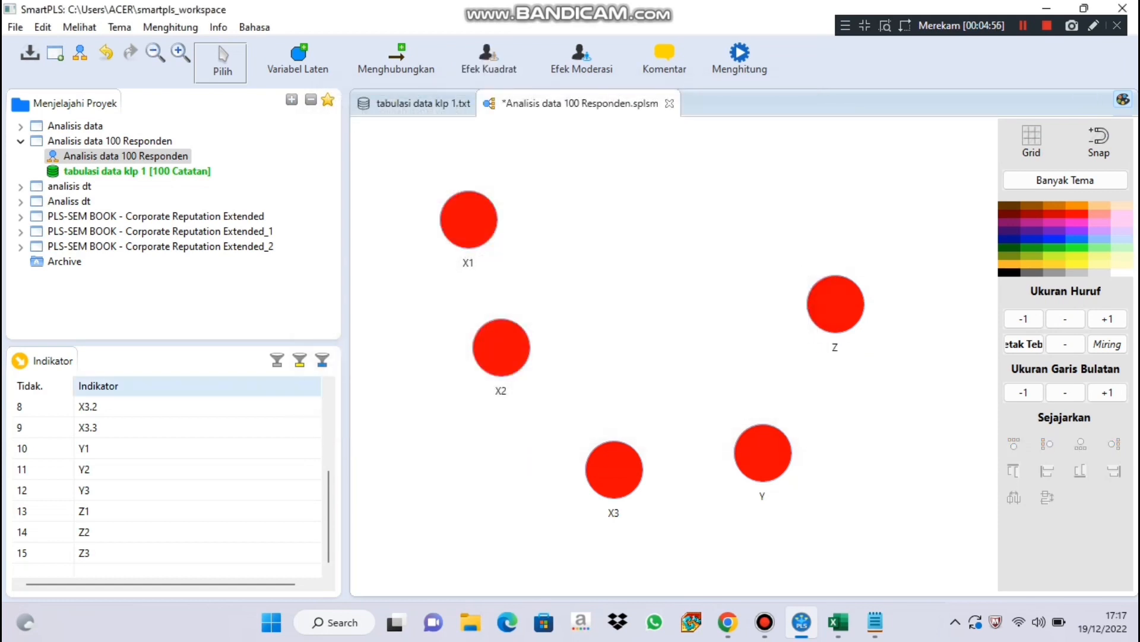
Assign the indicators X1.1, X1.2 and X1.3 together to the latent variable X1.
{"action": "left_click_drag", "start_coordinate": [328, 516], "coordinate": [328, 433]}
{"action": "left_click", "coordinate": [88, 407]}
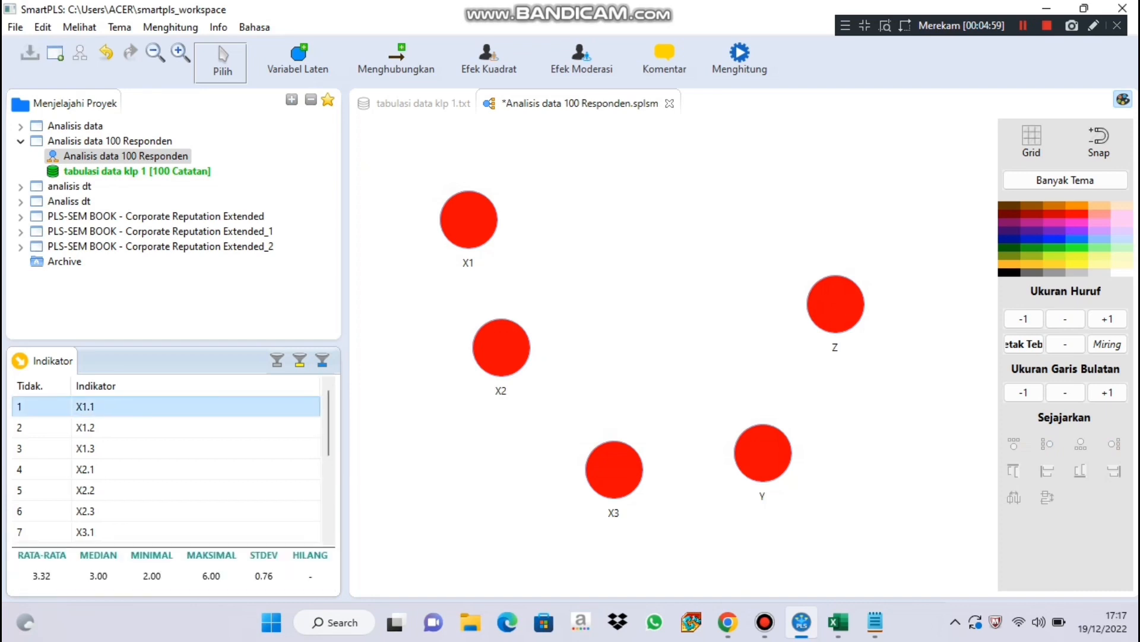
{"action": "key", "text": "shift+Down"}
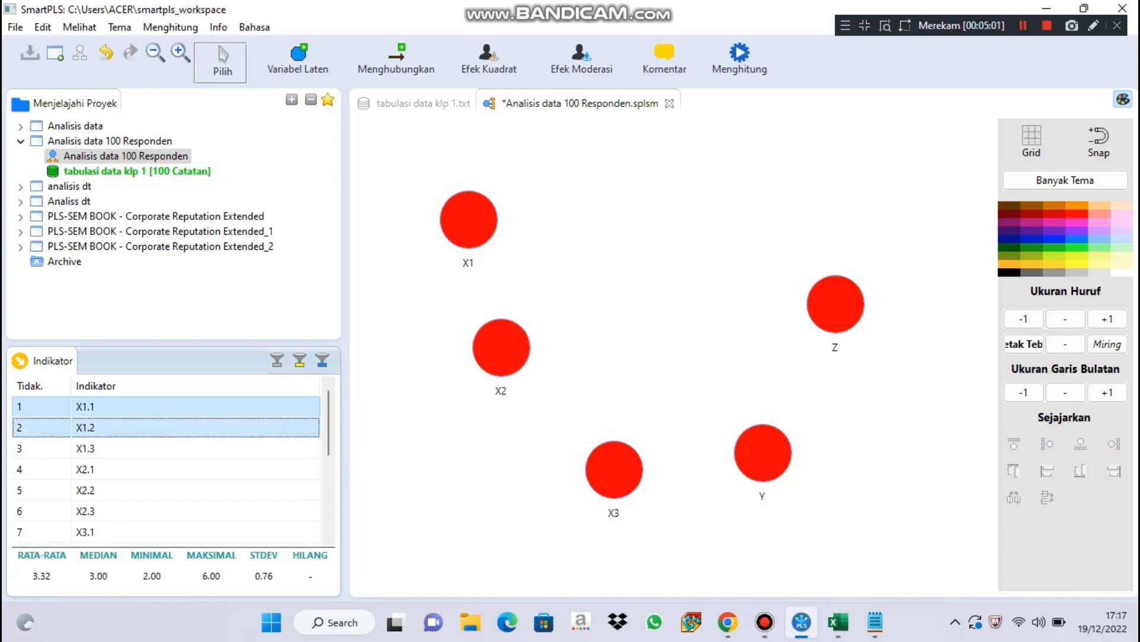
{"action": "key", "text": "shift+Down"}
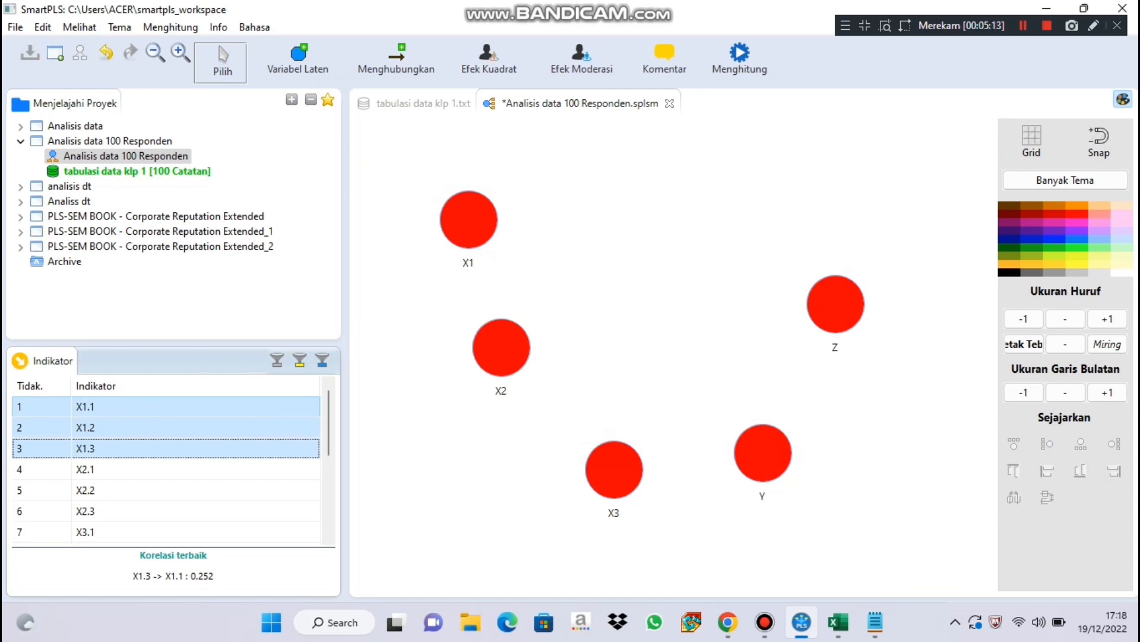
{"action": "left_click_drag", "start_coordinate": [85, 407], "coordinate": [470, 223]}
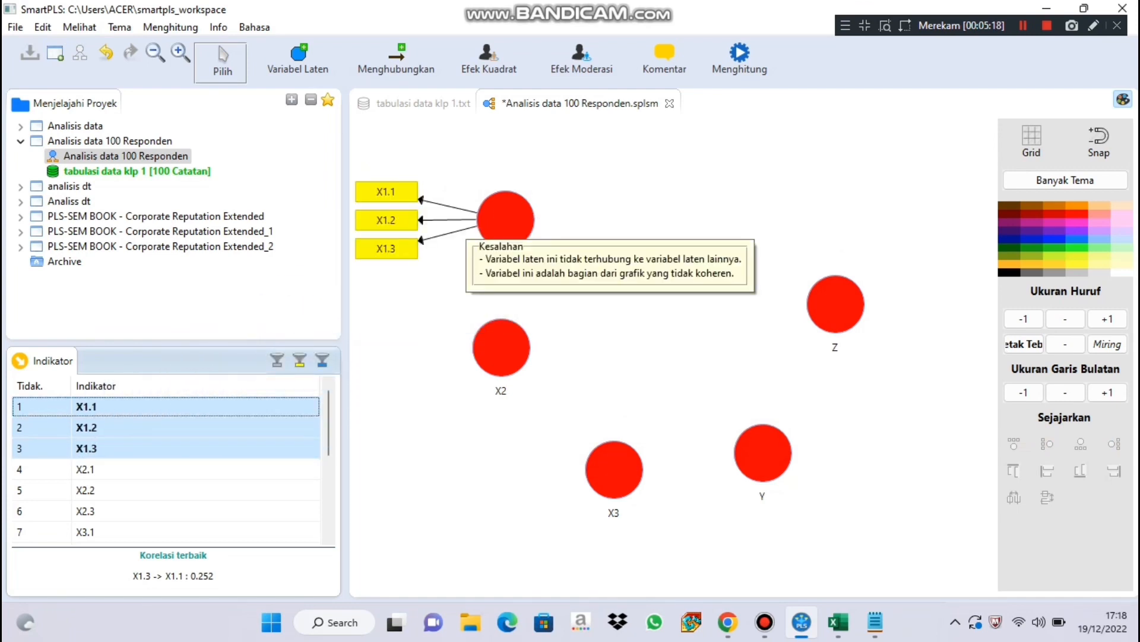
Assign the indicators X2.1, X2.2 and X2.3 together to the latent variable X2.
{"action": "left_click", "coordinate": [85, 469]}
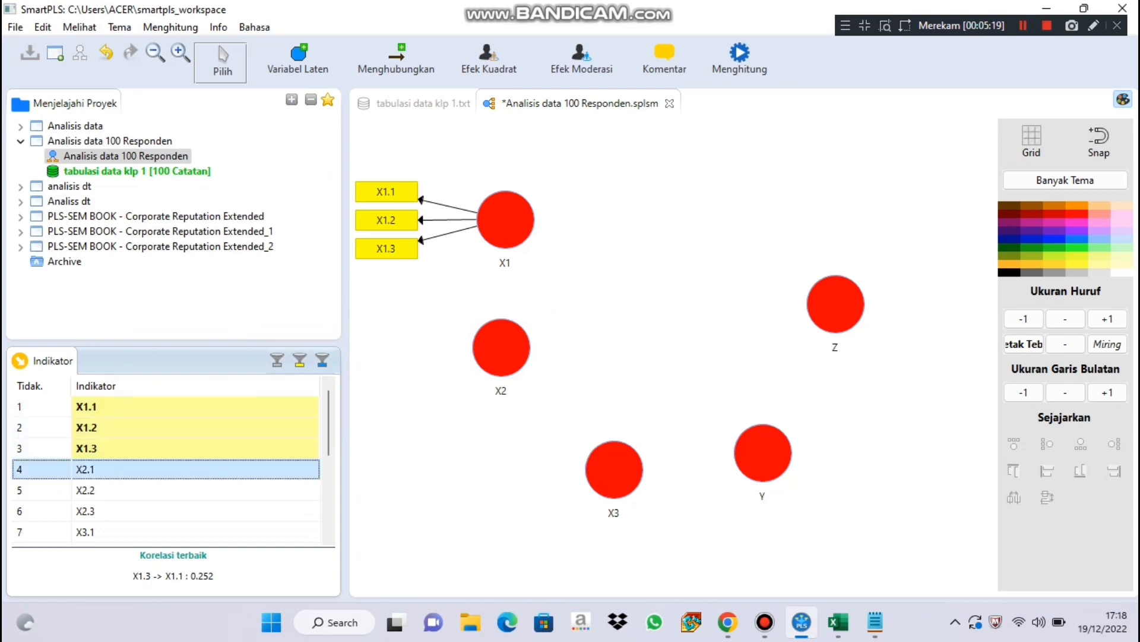
{"action": "left_click", "coordinate": [85, 490], "text": "ctrl"}
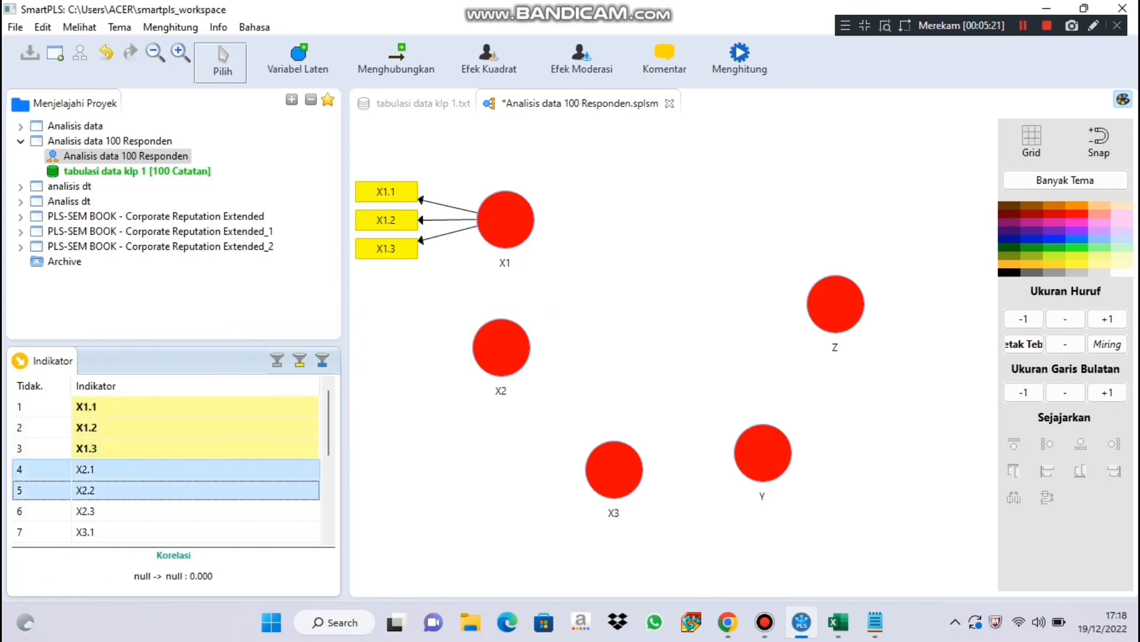
{"action": "left_click", "coordinate": [85, 511], "text": "ctrl"}
{"action": "left_click_drag", "start_coordinate": [85, 469], "coordinate": [502, 348]}
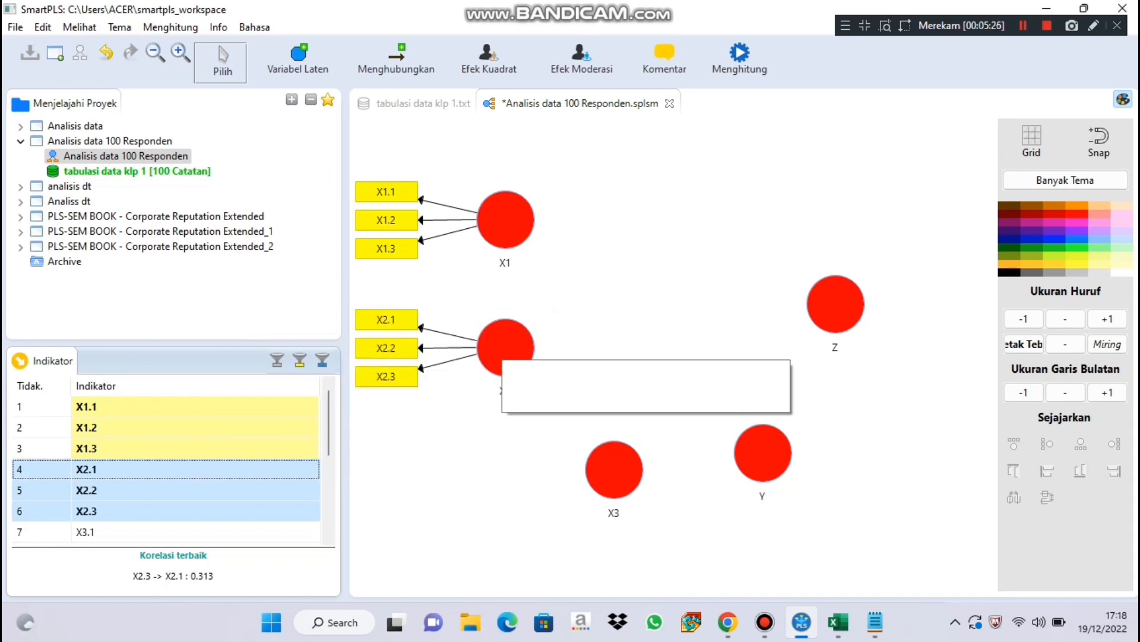
Assign the indicators X3.1, X3.2 and X3.3 together to the latent variable X3.
{"action": "left_click_drag", "start_coordinate": [328, 426], "coordinate": [329, 451]}
{"action": "left_click", "coordinate": [85, 469]}
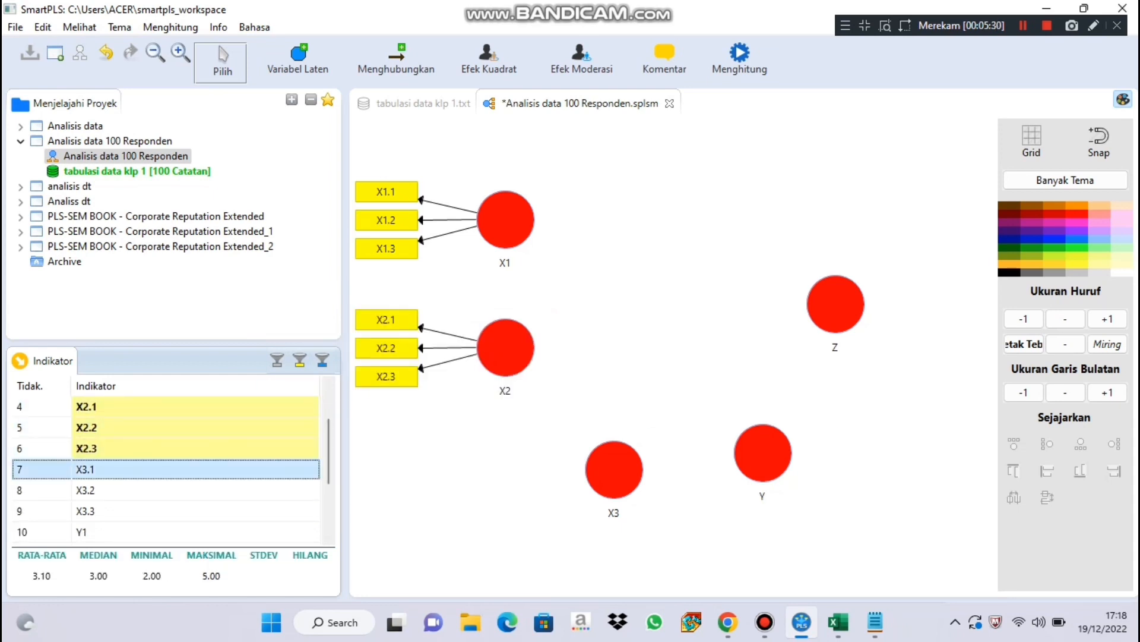
{"action": "key", "text": "shift+Down"}
{"action": "key", "text": "shift+Down"}
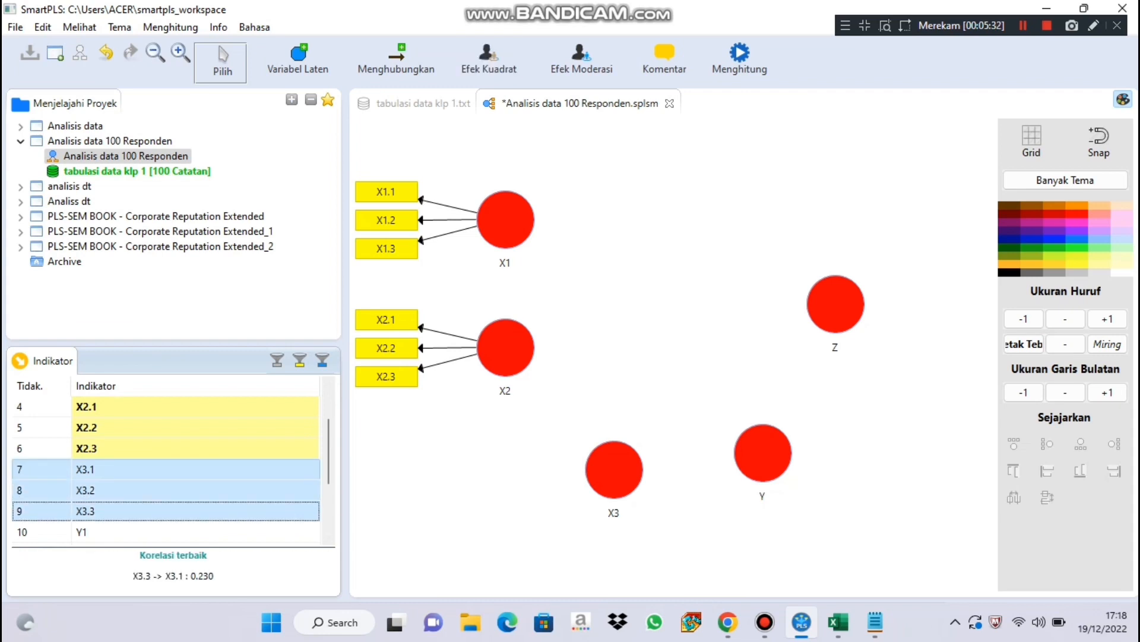
{"action": "left_click_drag", "start_coordinate": [86, 490], "coordinate": [614, 470]}
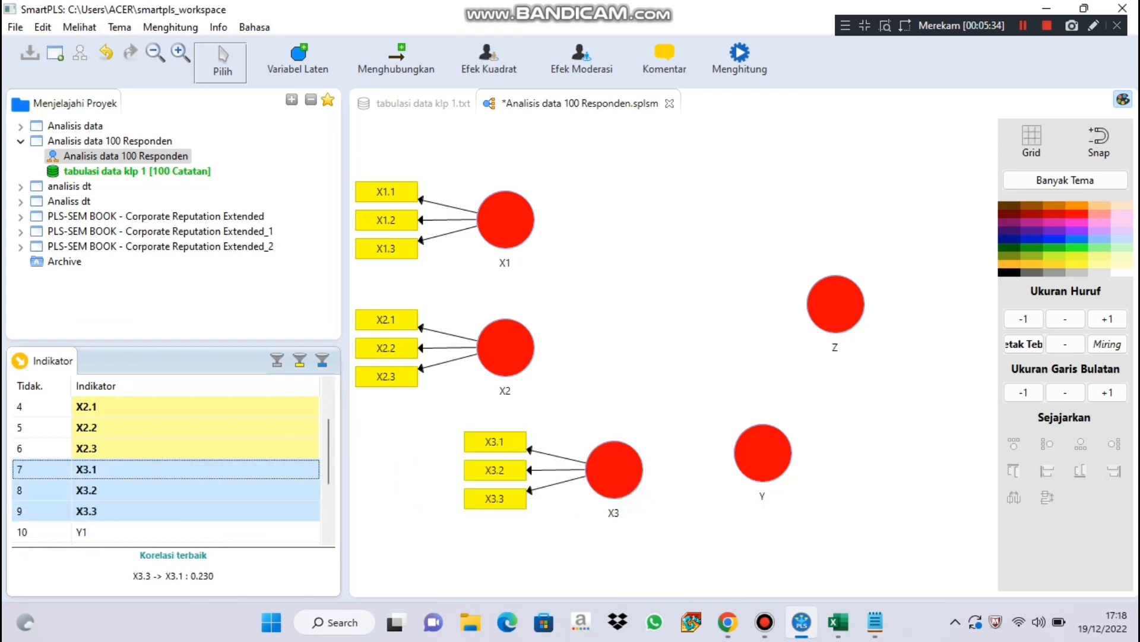
Assign the indicators Y1, Y2 and Y3 to the latent variable Y, and Z1, Z2 and Z3 to Z.
{"action": "left_click", "coordinate": [83, 532]}
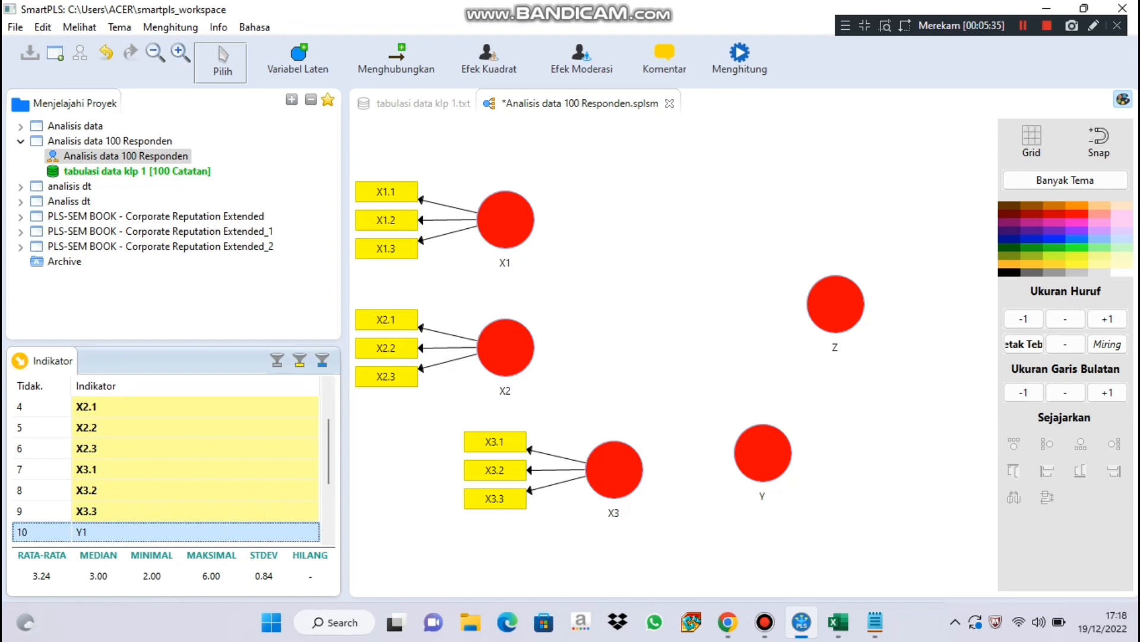
{"action": "key", "text": "shift+Down"}
{"action": "key", "text": "shift+Down"}
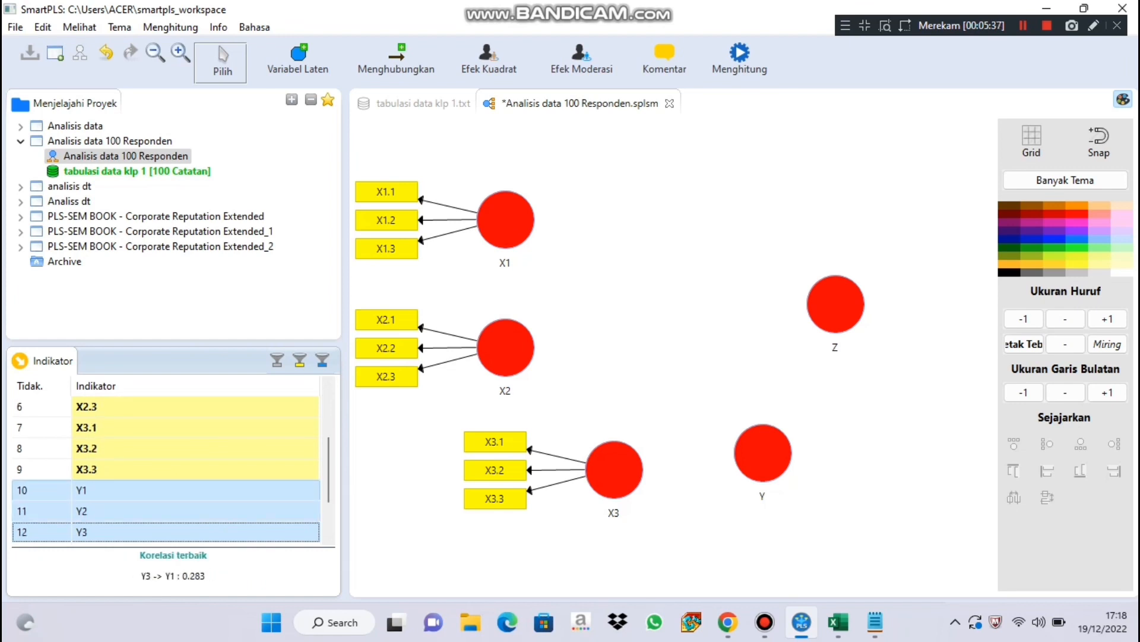
{"action": "left_click_drag", "start_coordinate": [113, 494], "coordinate": [763, 453]}
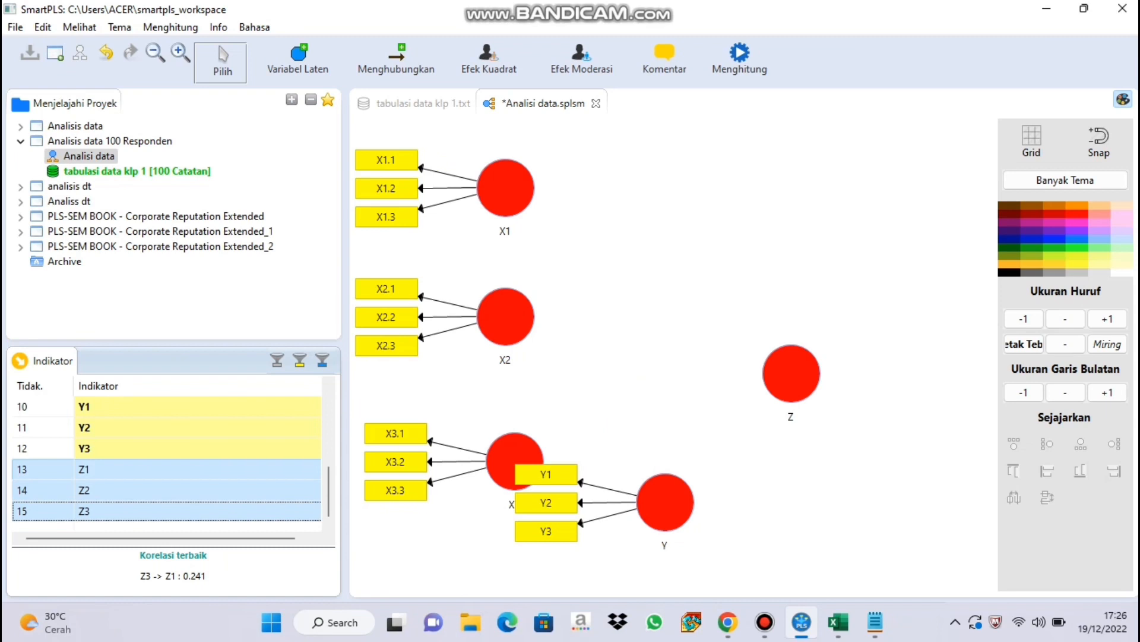
{"action": "left_click_drag", "start_coordinate": [83, 490], "coordinate": [784, 374]}
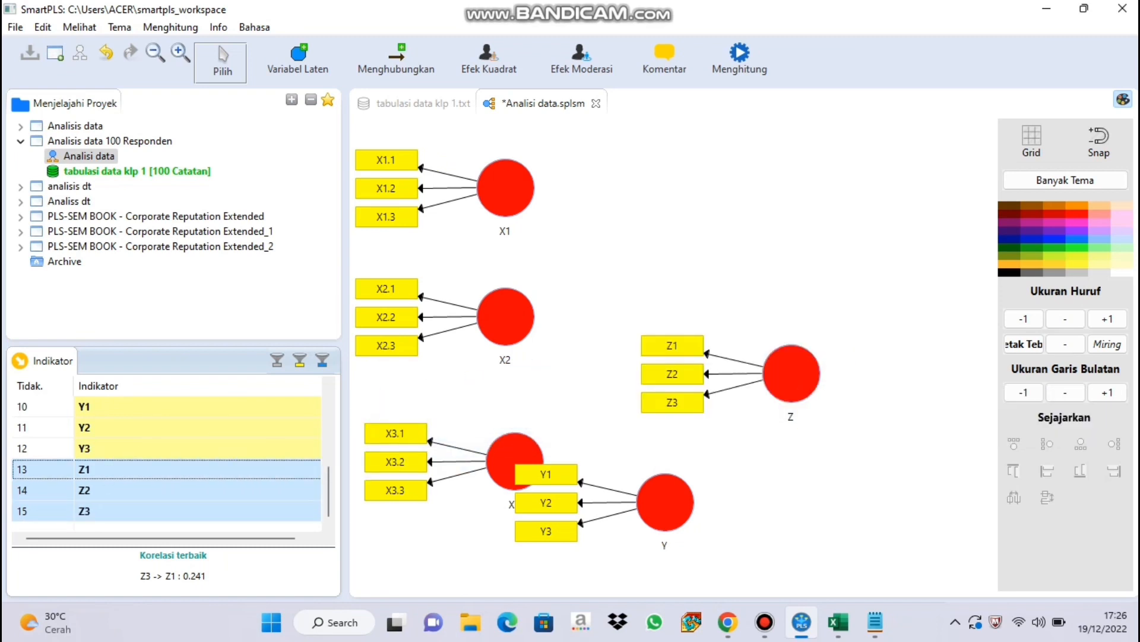
Move the latent variable Y with its indicators above Z and arrange Y's indicators in a row above its circle.
{"action": "left_click_drag", "start_coordinate": [665, 502], "coordinate": [787, 226]}
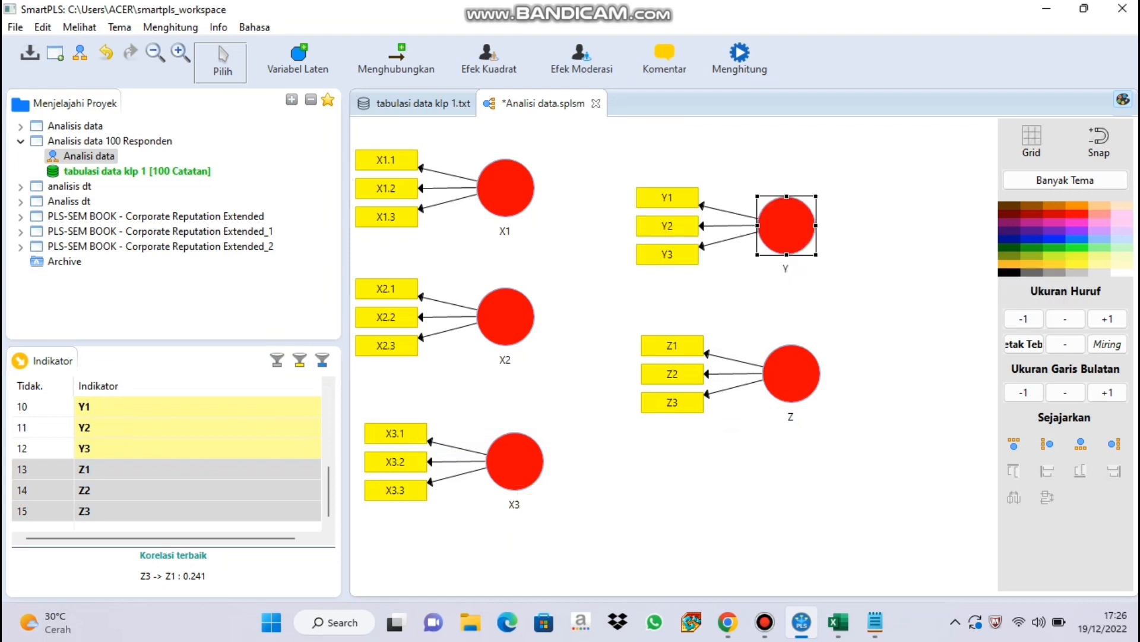
{"action": "left_click", "coordinate": [1014, 445]}
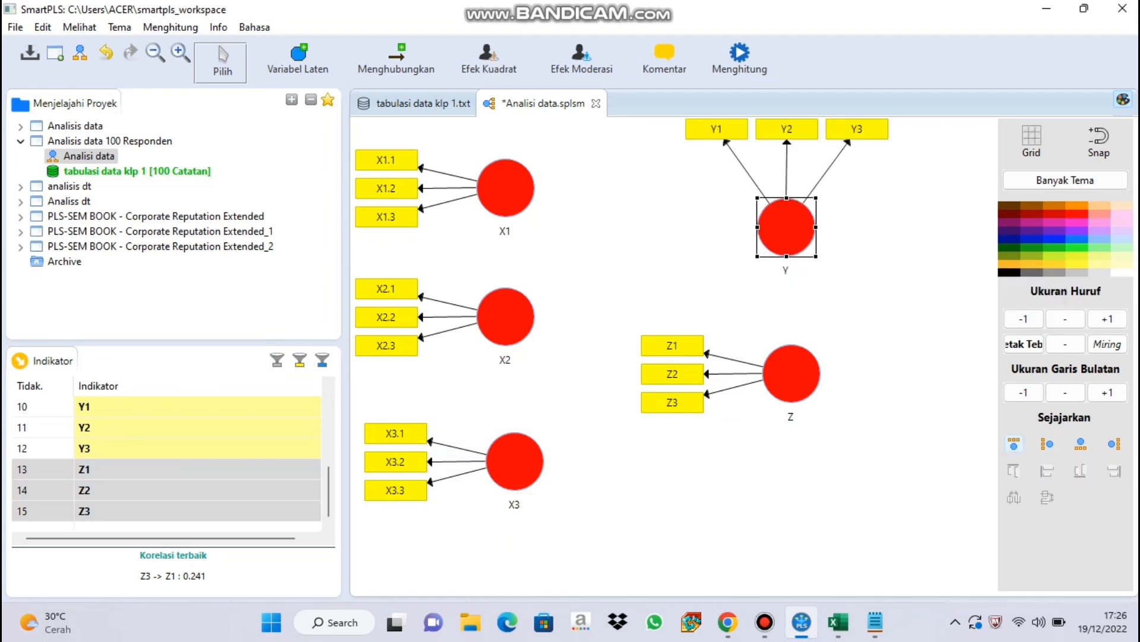
Draw structural paths from the latent variables X1, X2, X3 and Y to Z.
{"action": "left_click", "coordinate": [397, 61]}
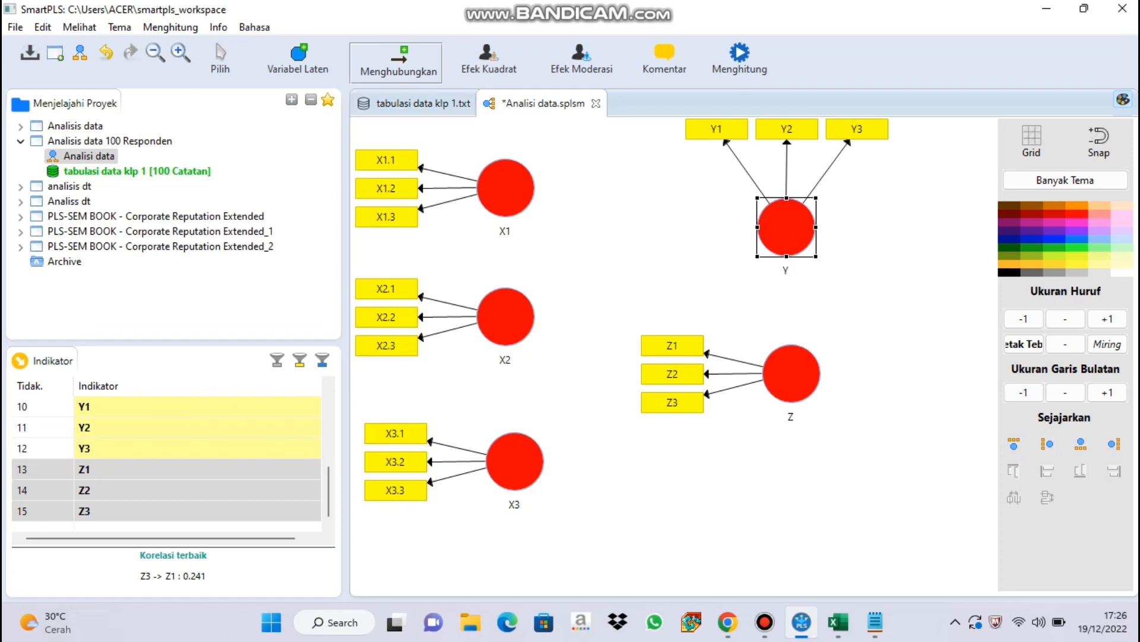
{"action": "left_click_drag", "start_coordinate": [517, 196], "coordinate": [784, 373]}
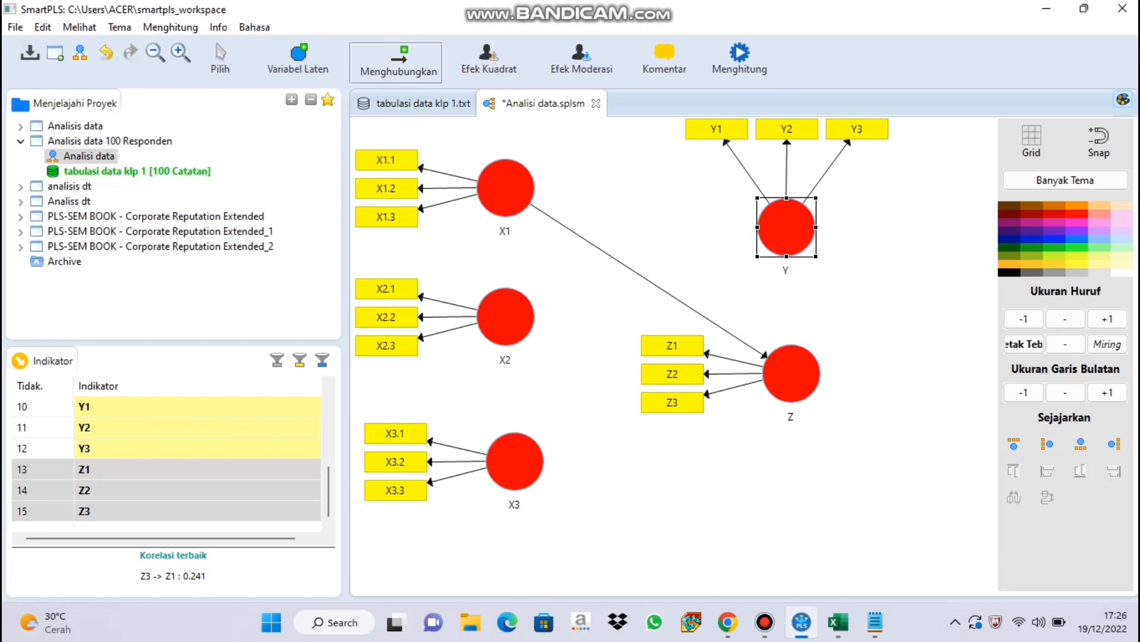
{"action": "left_click_drag", "start_coordinate": [516, 321], "coordinate": [787, 373]}
{"action": "left_click_drag", "start_coordinate": [514, 461], "coordinate": [772, 377]}
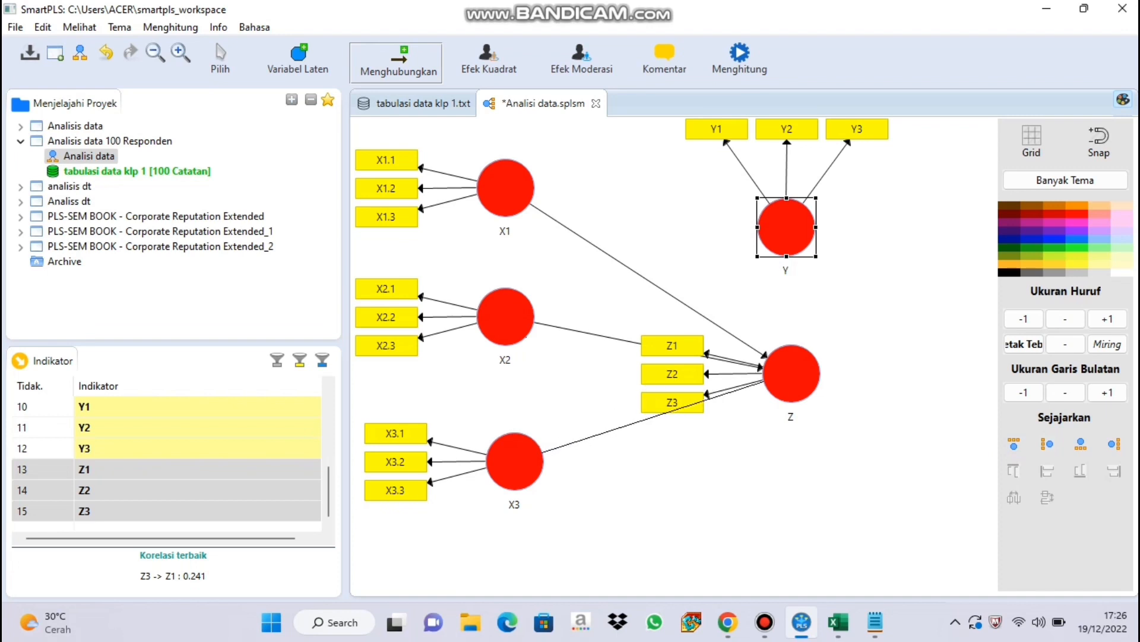
{"action": "left_click_drag", "start_coordinate": [786, 229], "coordinate": [790, 370]}
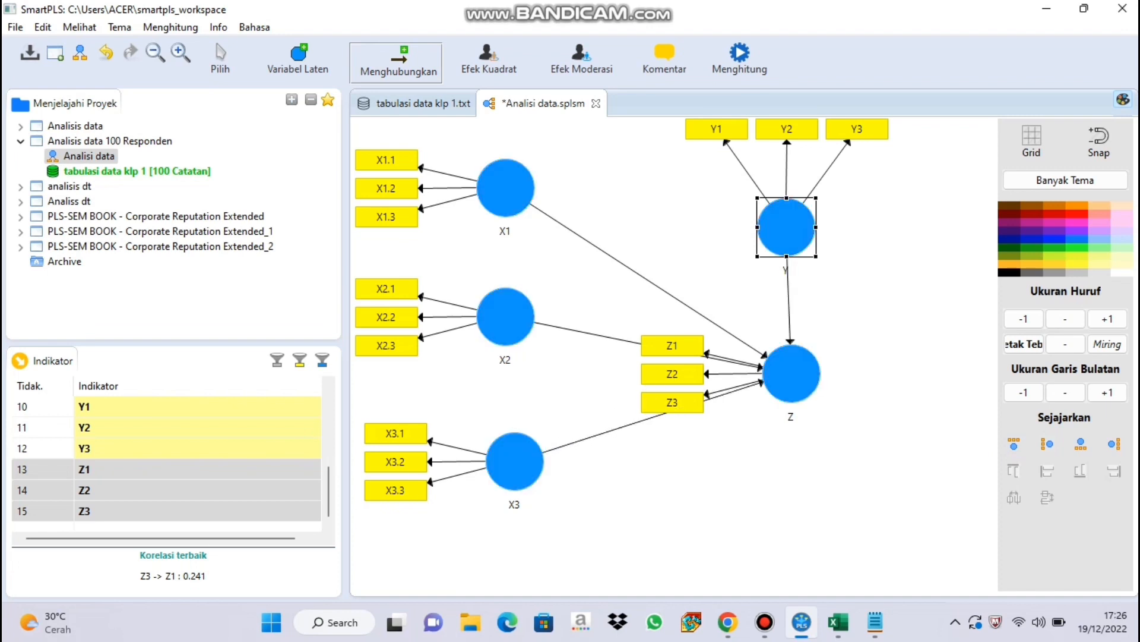
Draw structural paths from the latent variables X1, X2 and X3 to Y.
{"action": "left_click_drag", "start_coordinate": [505, 189], "coordinate": [772, 226]}
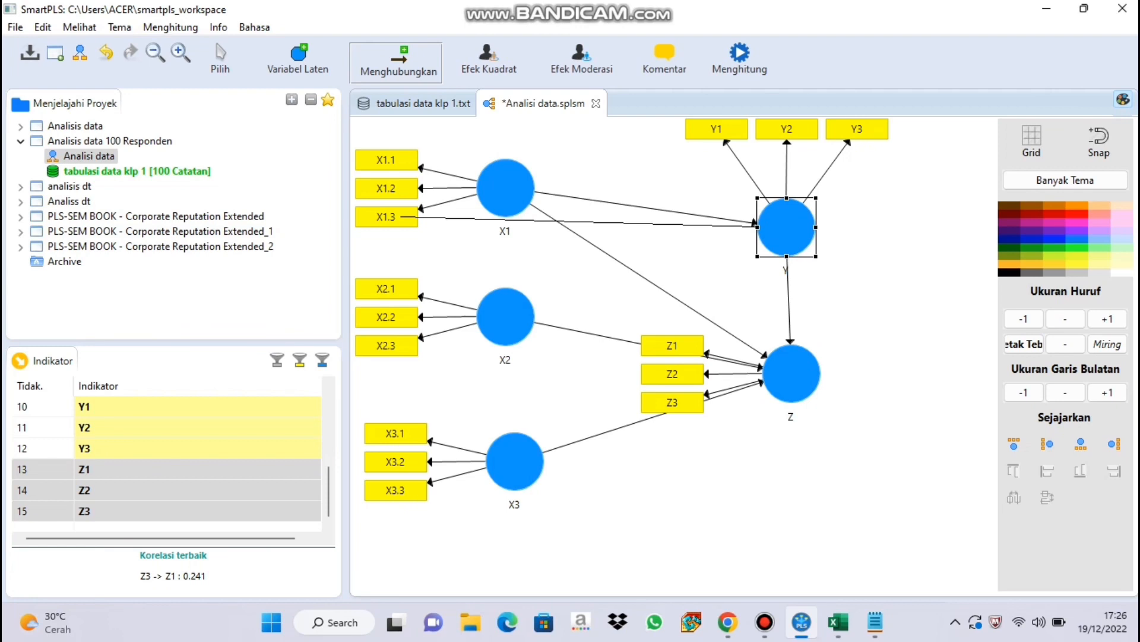
{"action": "left_click", "coordinate": [105, 52]}
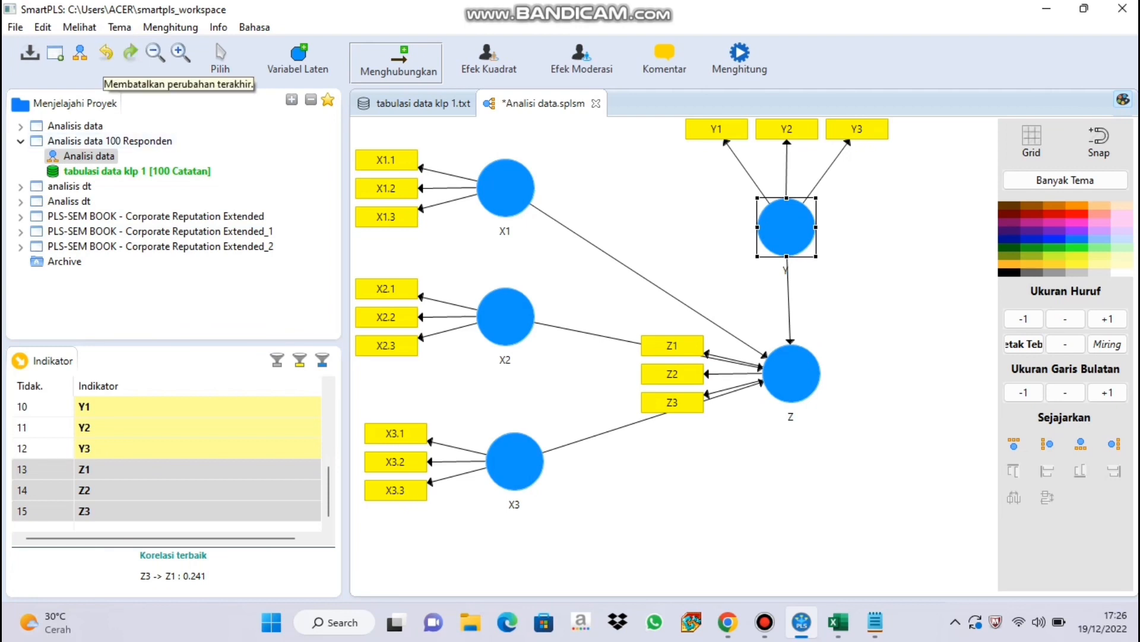
{"action": "key", "text": "ctrl+y"}
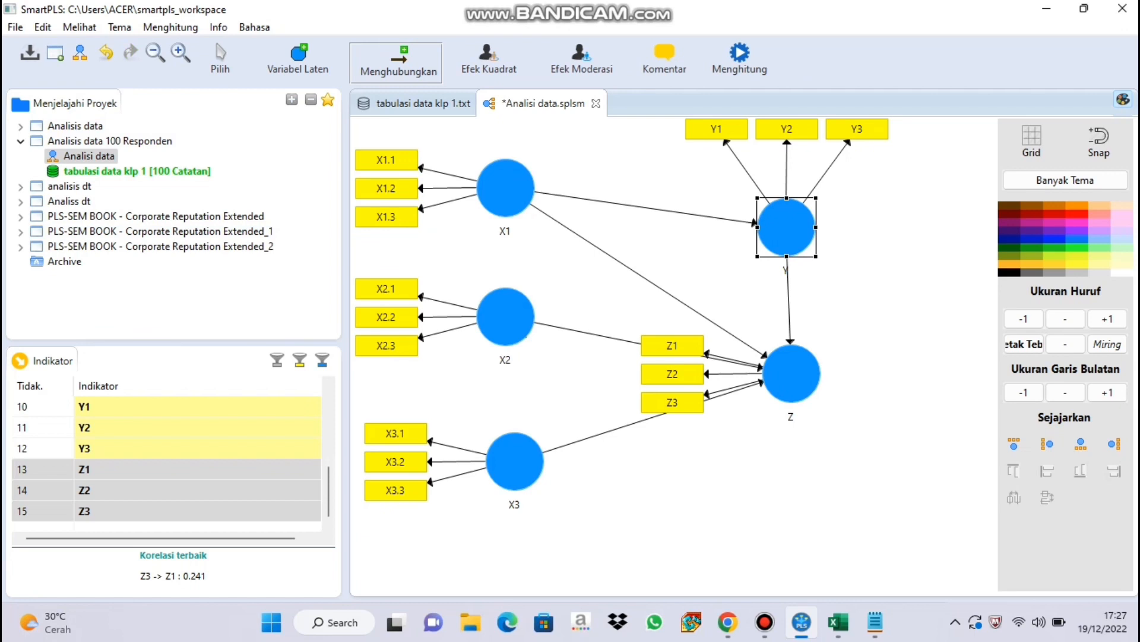
{"action": "left_click", "coordinate": [782, 231]}
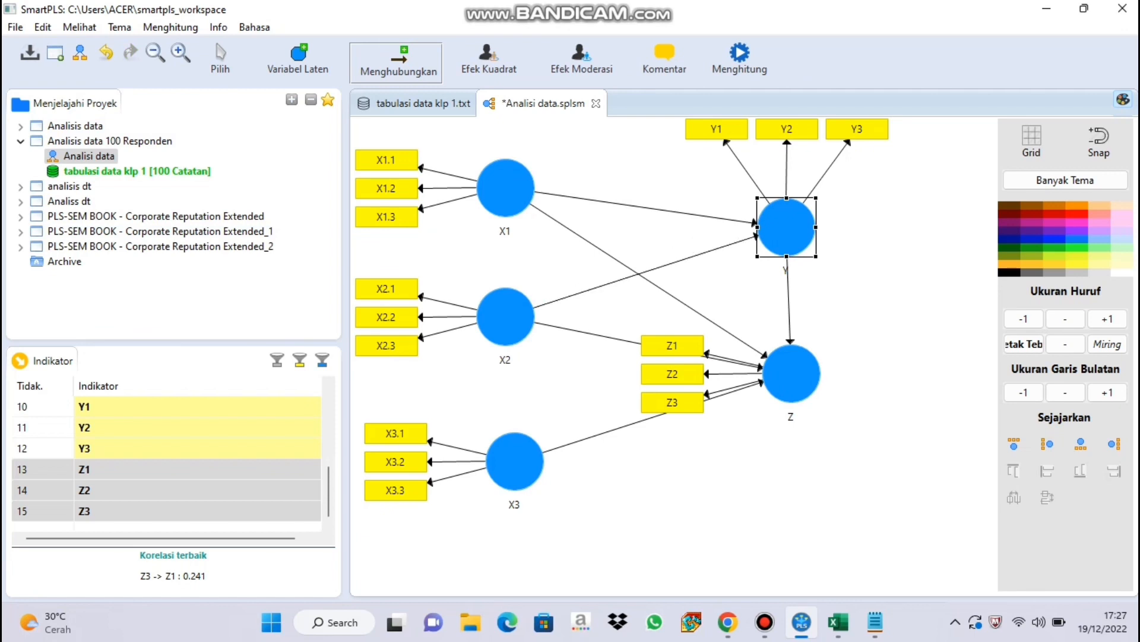
{"action": "left_click", "coordinate": [535, 445]}
{"action": "left_click", "coordinate": [772, 240]}
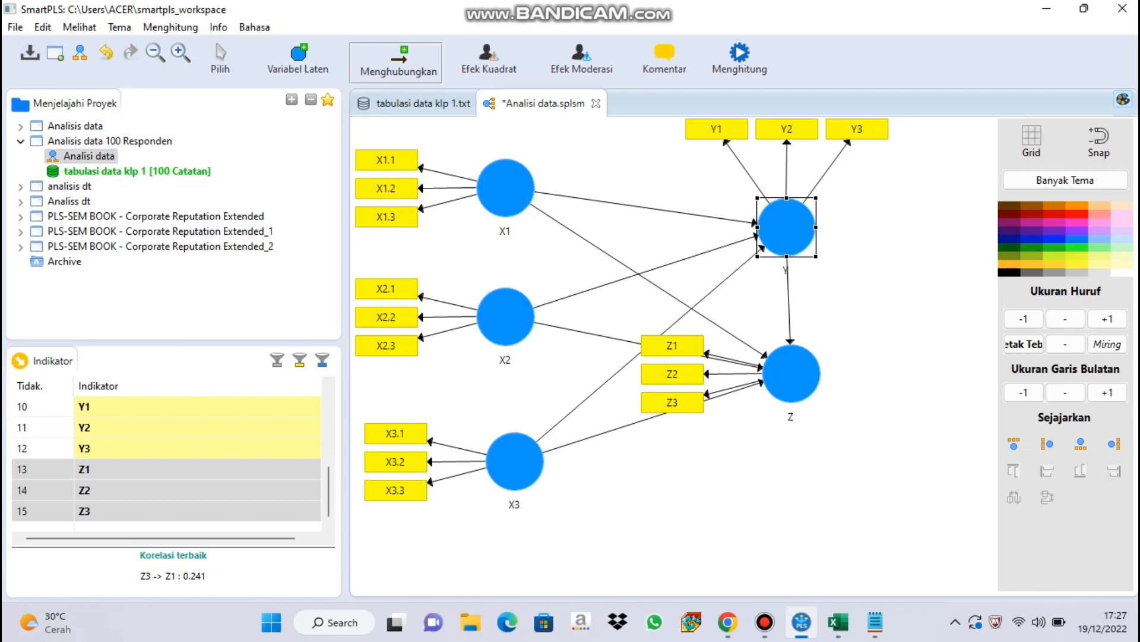
Run the PLS Algorithm on the model with path weighting, 300 maximum iterations and stop criterion 7, opening the full report.
{"action": "left_click", "coordinate": [740, 59]}
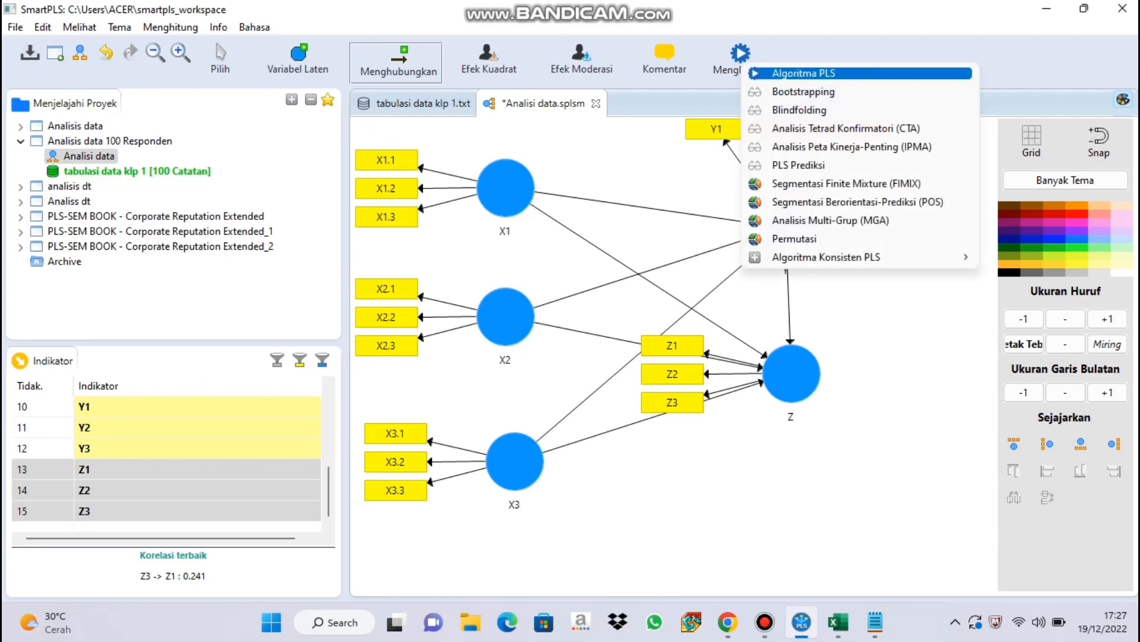
{"action": "left_click", "coordinate": [784, 73]}
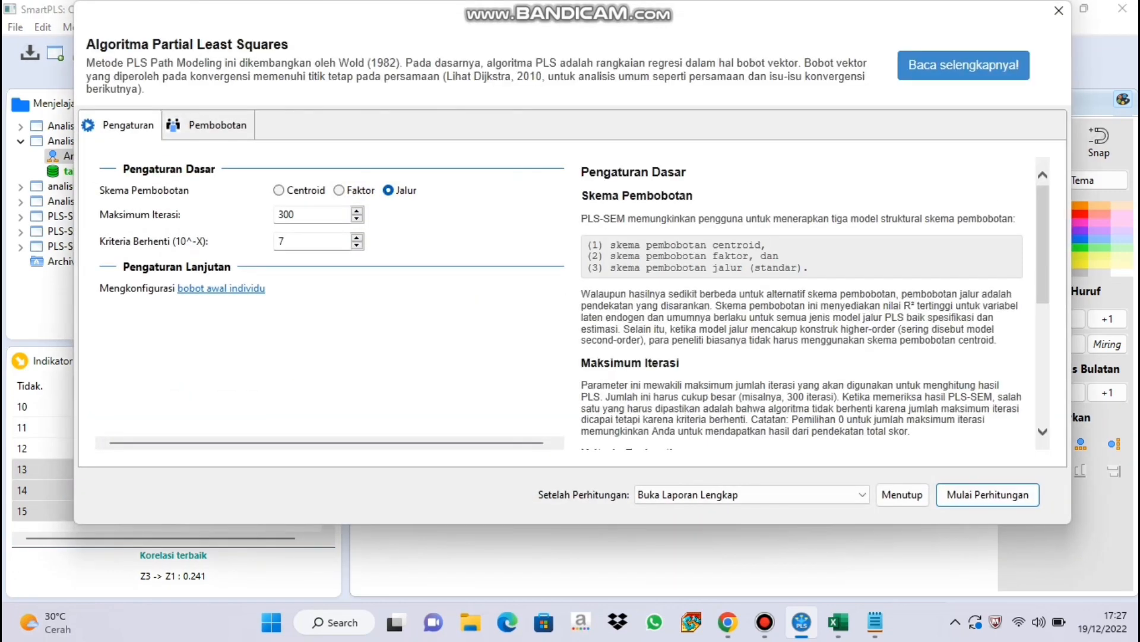
{"action": "left_click", "coordinate": [988, 495]}
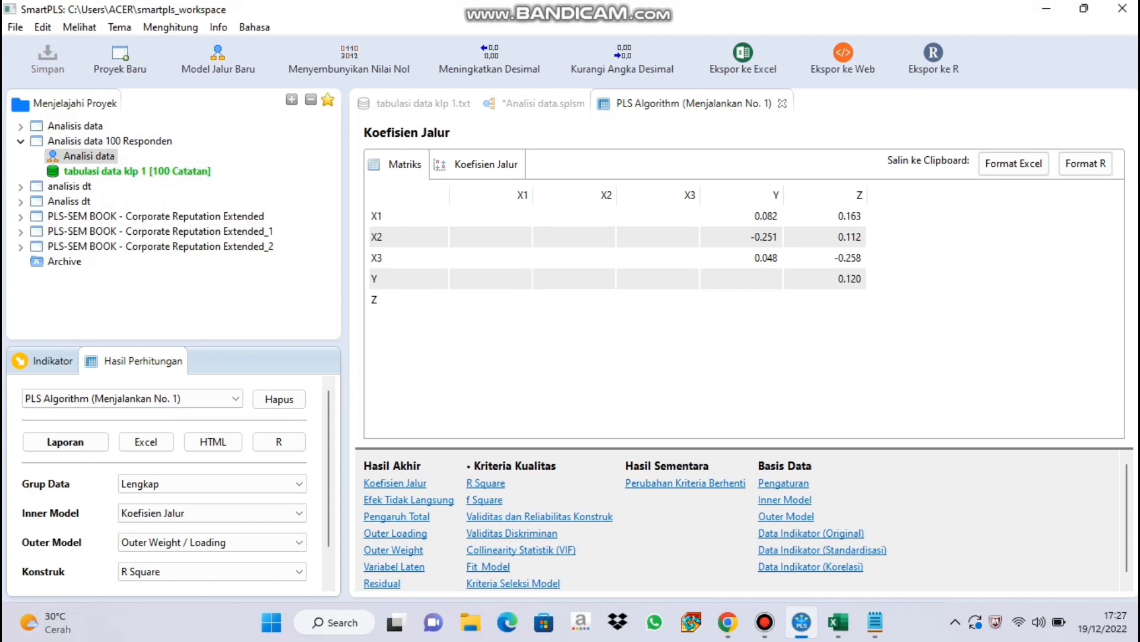
Examine the PLS Algorithm report's outer loadings, total effects, construct reliability and validity, and discriminant validity.
{"action": "left_click", "coordinate": [395, 533]}
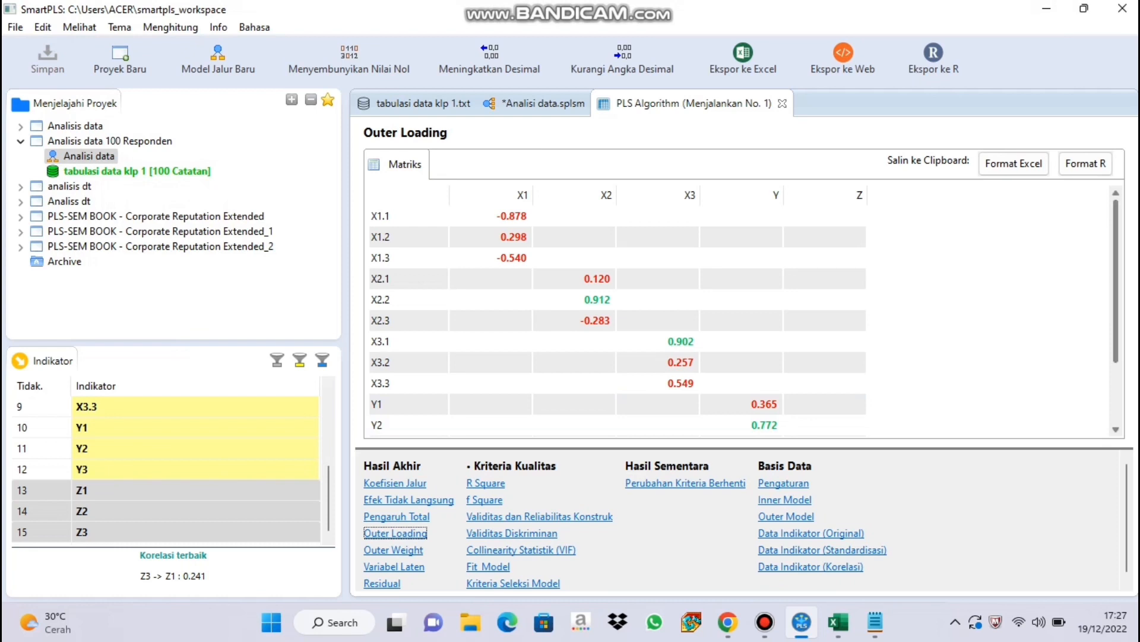
{"action": "scroll", "coordinate": [742, 314], "scroll_direction": "down", "scroll_amount": 3}
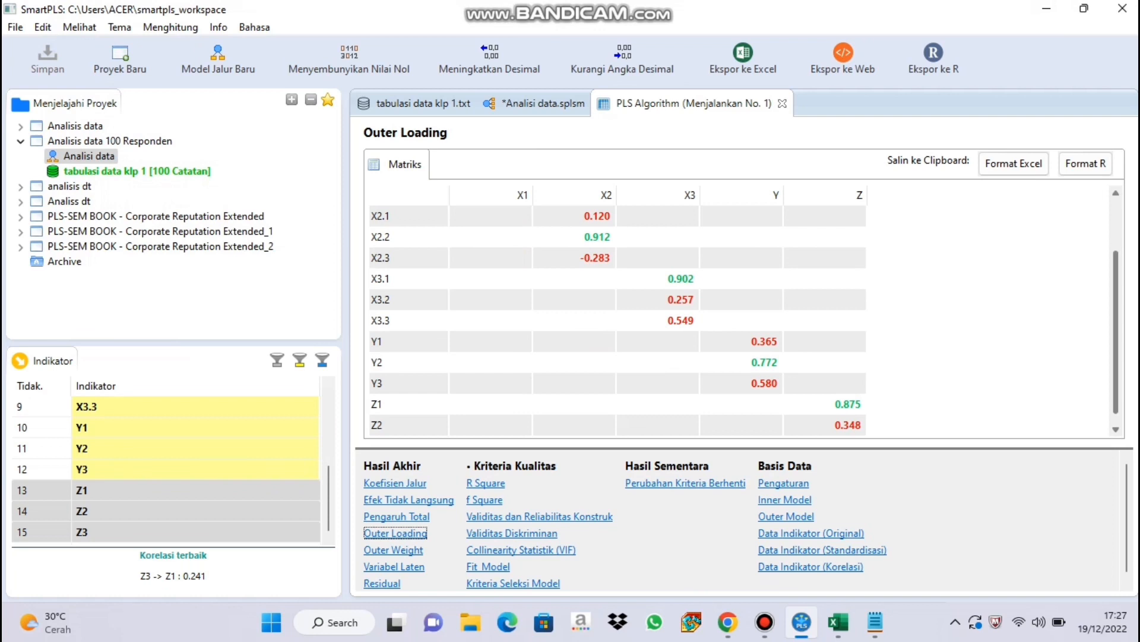
{"action": "left_click_drag", "start_coordinate": [1116, 332], "coordinate": [1116, 325]}
{"action": "left_click_drag", "start_coordinate": [1116, 325], "coordinate": [1116, 281]}
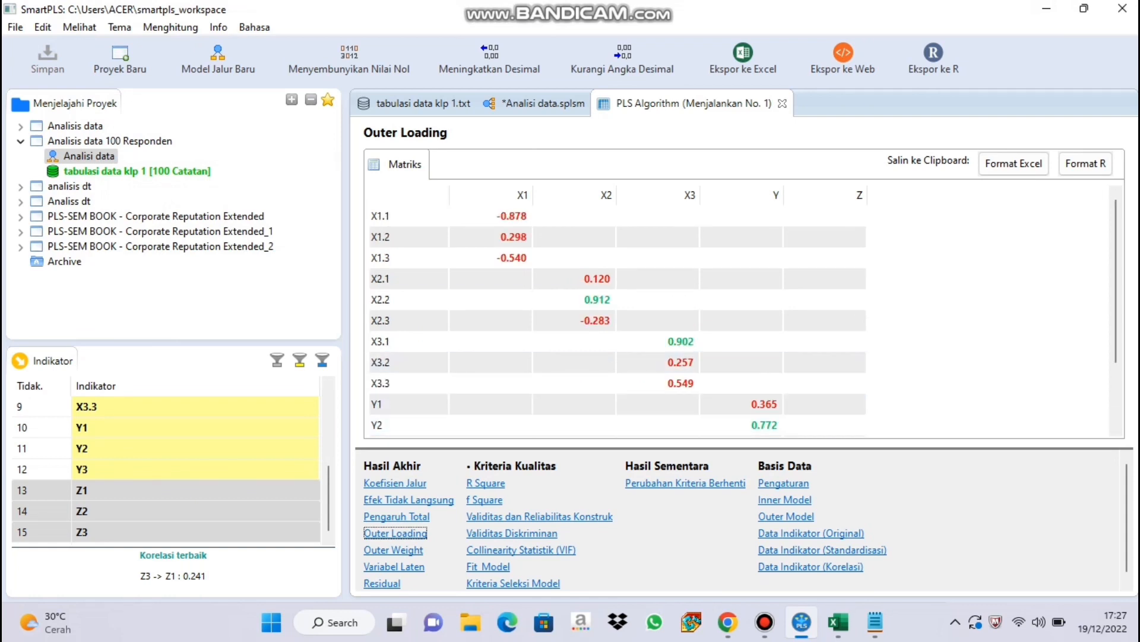
{"action": "left_click", "coordinate": [396, 516]}
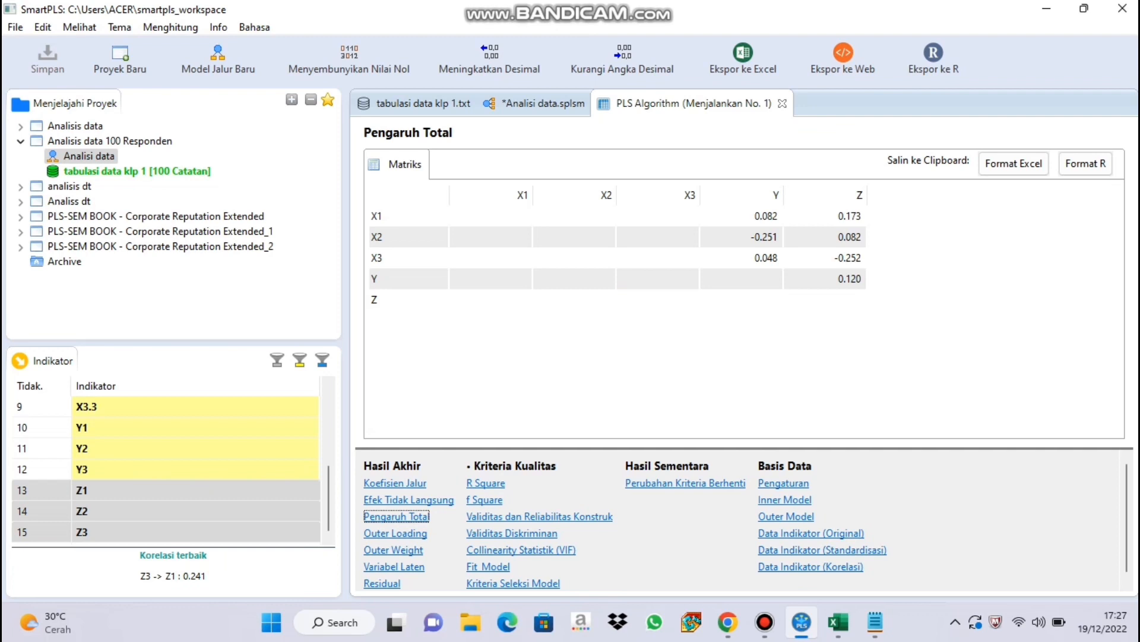
{"action": "left_click", "coordinate": [539, 516]}
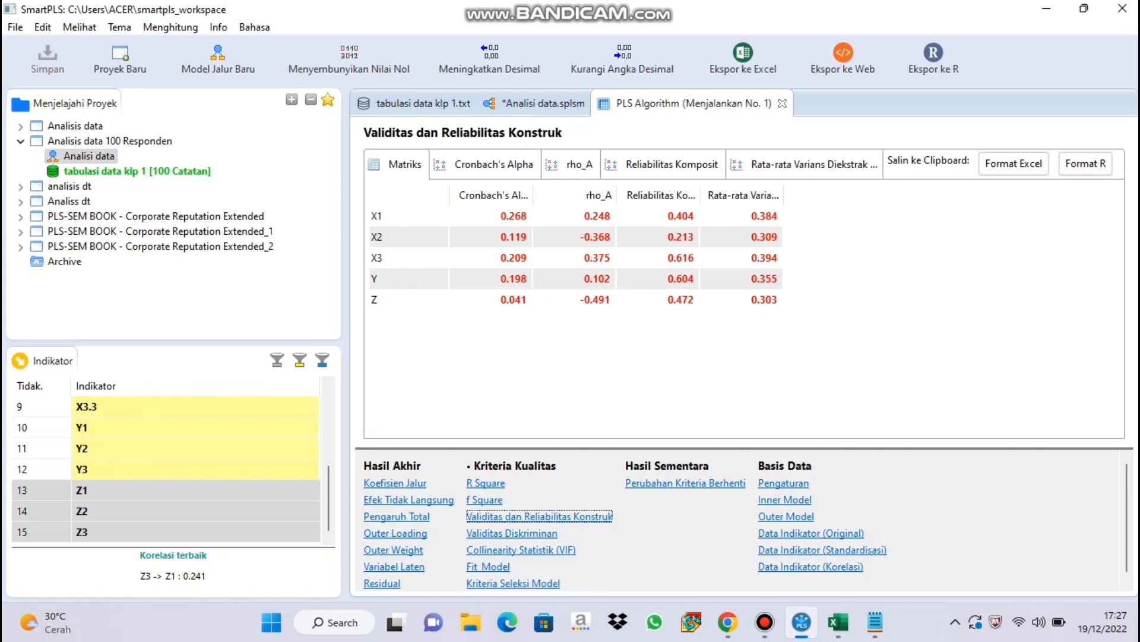
{"action": "left_click", "coordinate": [512, 534]}
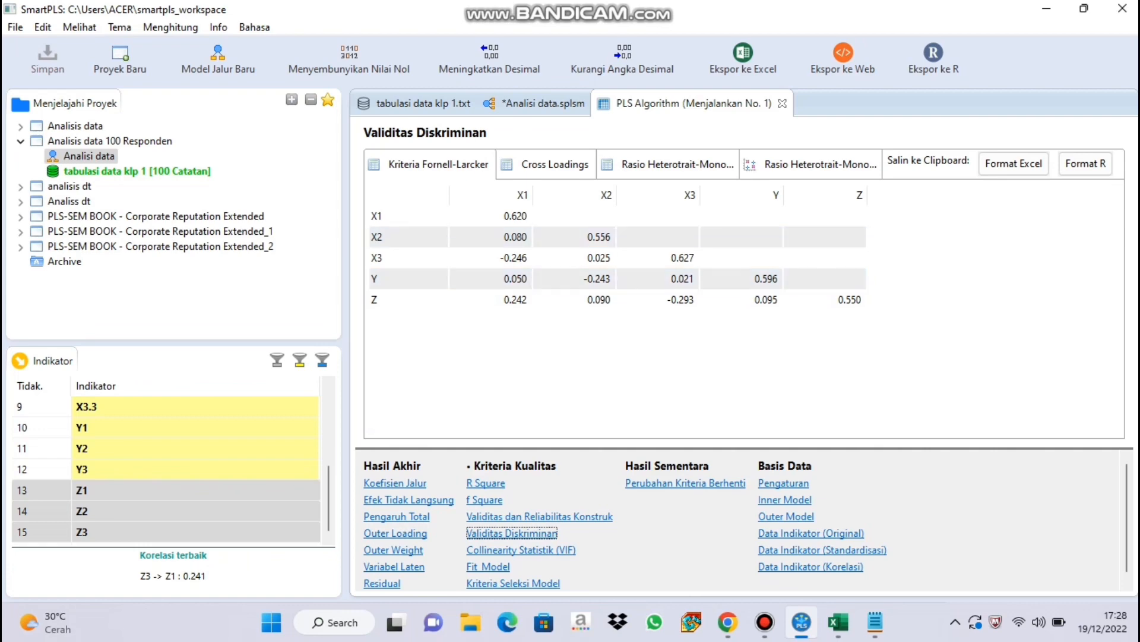
Run basic Bootstrapping on the path model with 500 subsamples, a two-tailed test and significance level 0.05.
{"action": "left_click", "coordinate": [542, 103]}
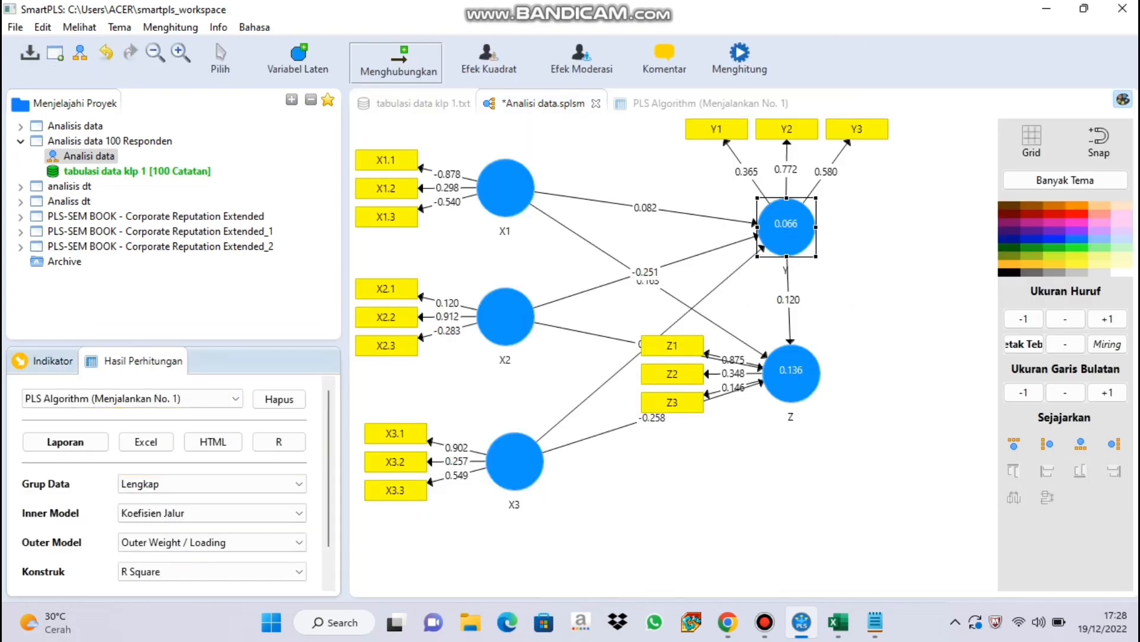
{"action": "left_click", "coordinate": [740, 60]}
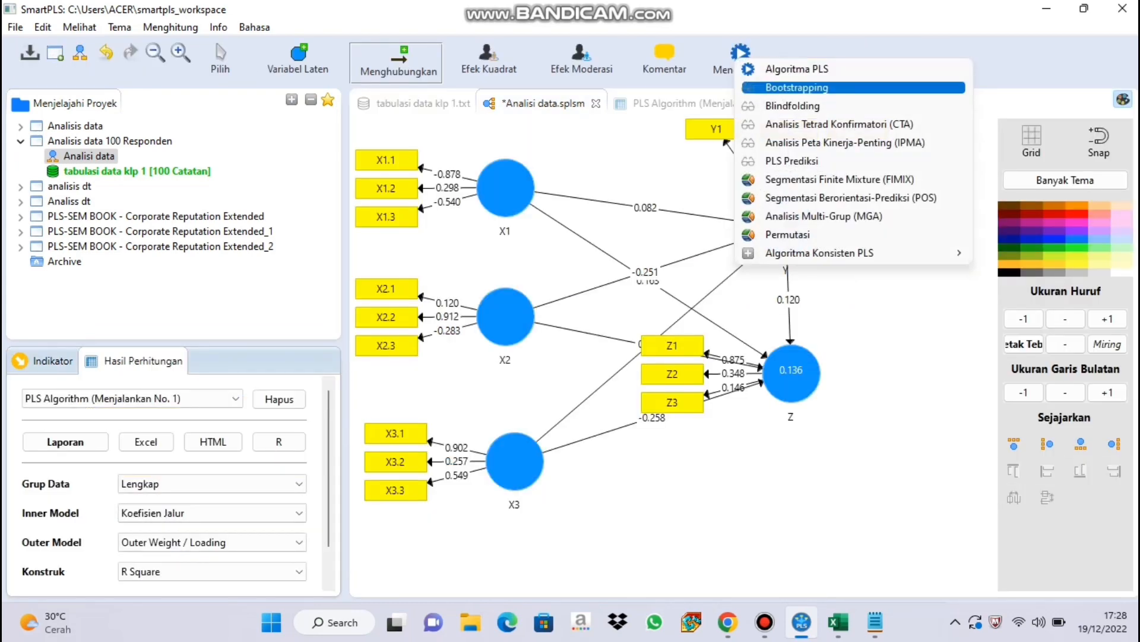
{"action": "left_click", "coordinate": [796, 88]}
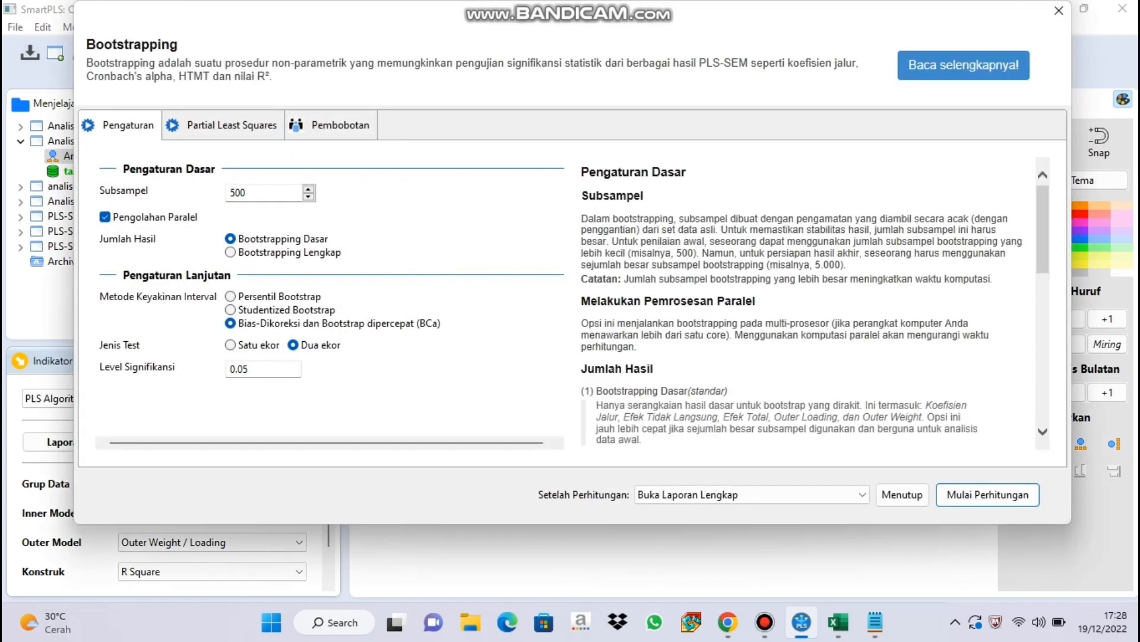
{"action": "left_click", "coordinate": [988, 495]}
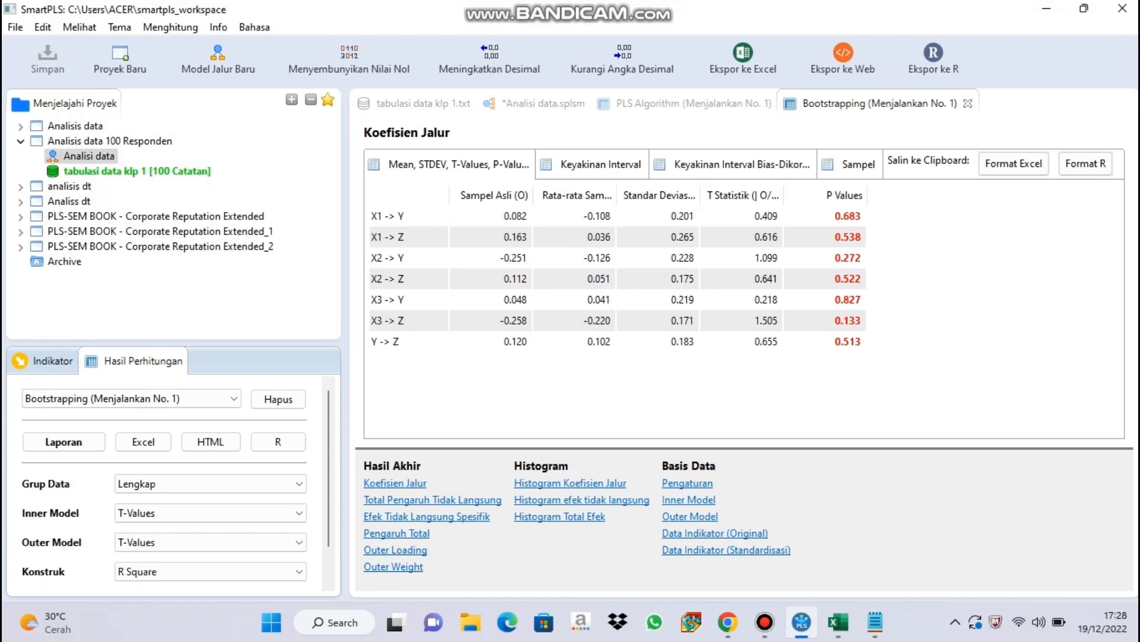
Examine the total effects, outer loadings and inner model in the Bootstrapping report.
{"action": "left_click", "coordinate": [396, 534]}
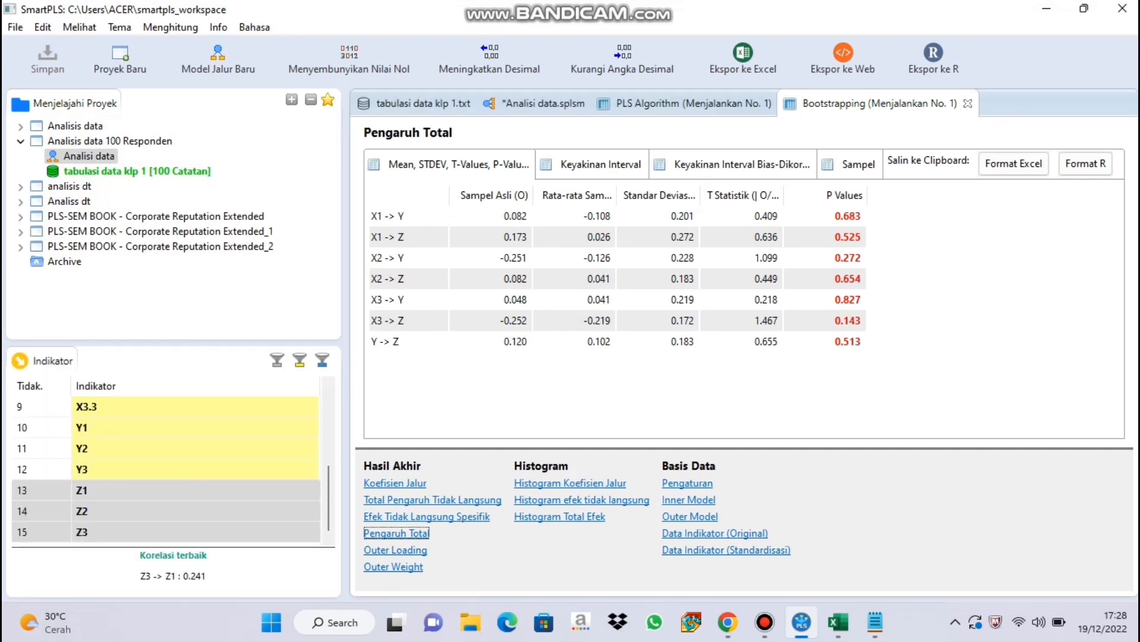
{"action": "left_click", "coordinate": [395, 550]}
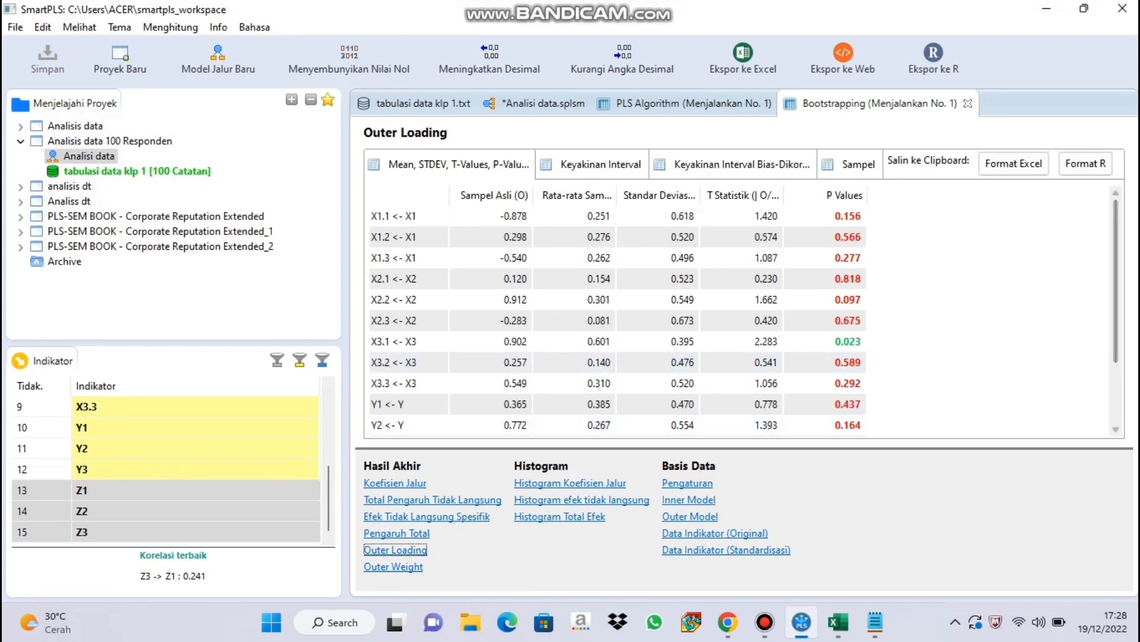
{"action": "scroll", "coordinate": [740, 321], "scroll_direction": "down", "scroll_amount": 2}
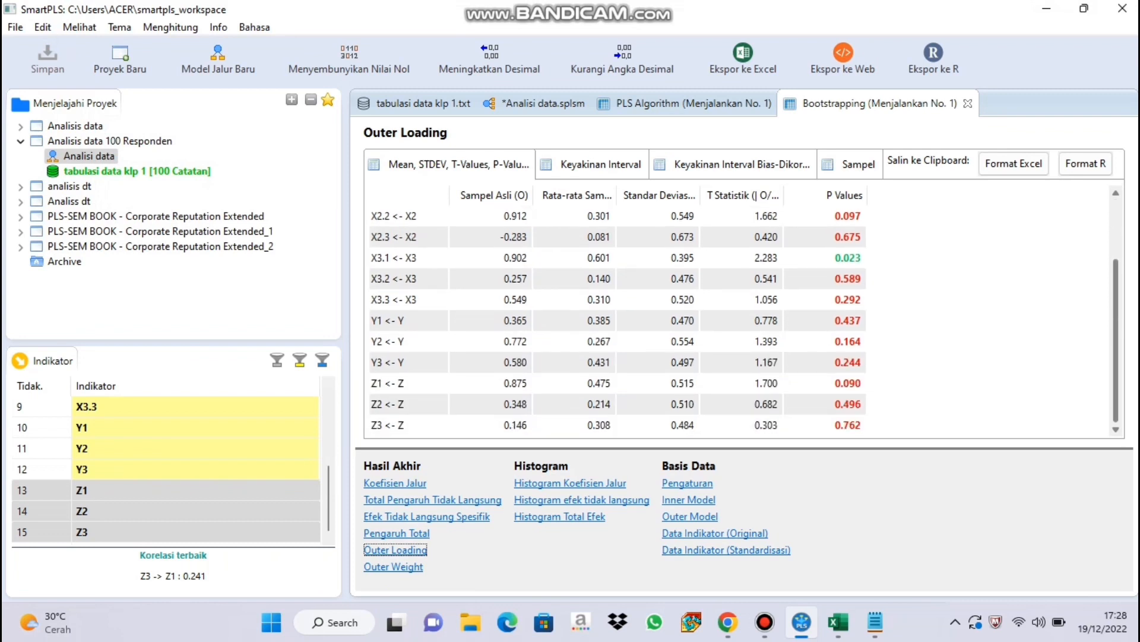
{"action": "scroll", "coordinate": [617, 321], "scroll_direction": "up", "scroll_amount": 2}
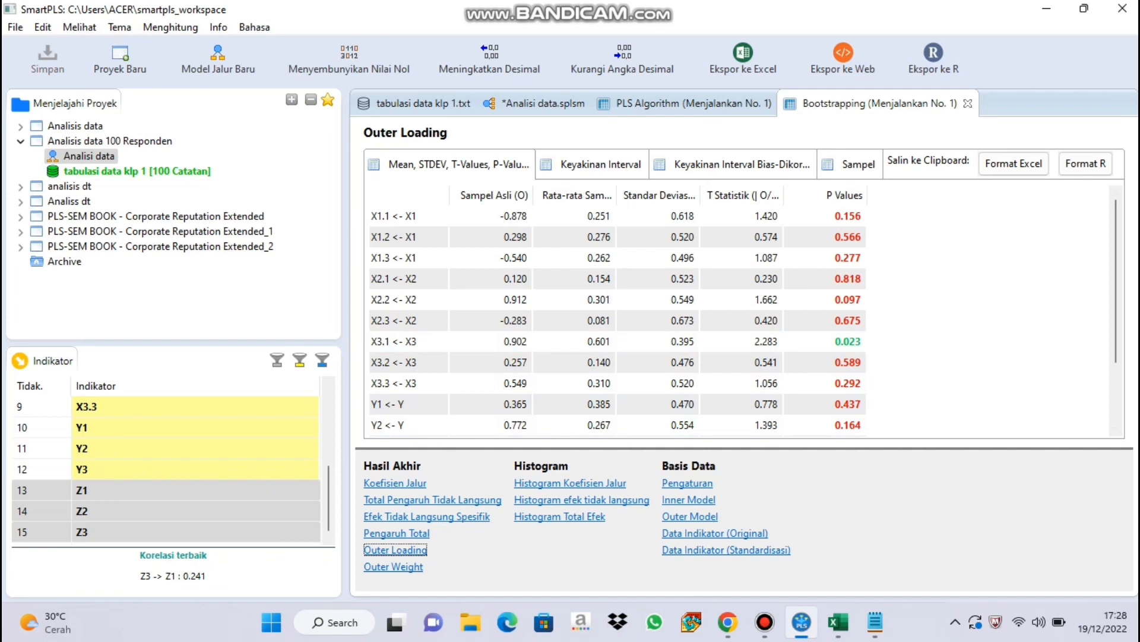
{"action": "left_click", "coordinate": [689, 499]}
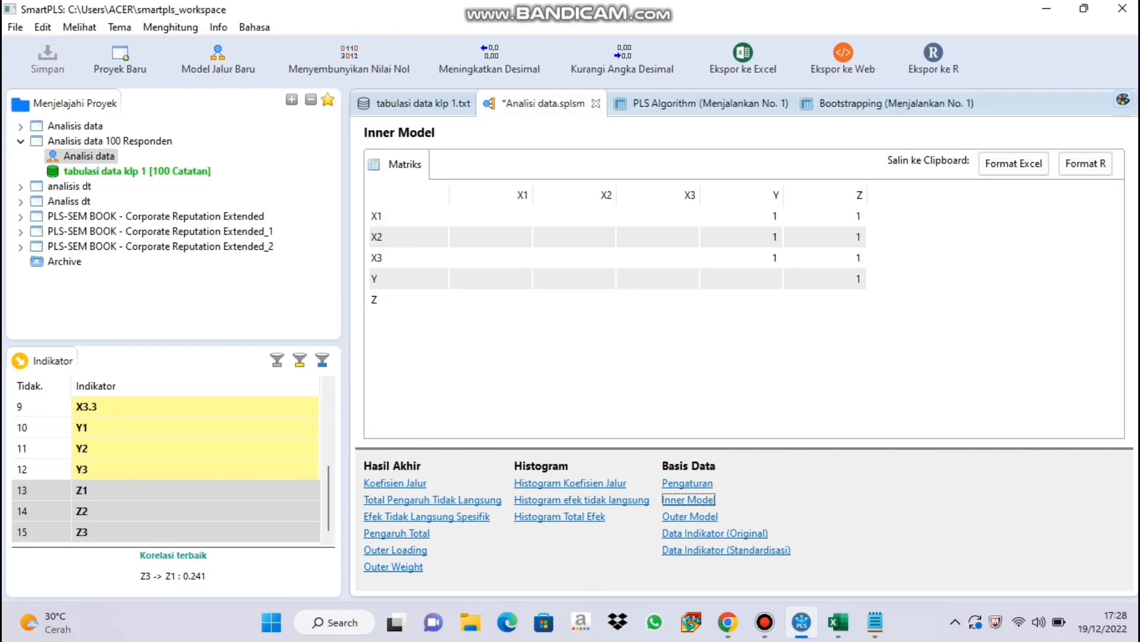
Run Blindfolding on the path model with an omission distance of 7 and open the full report.
{"action": "left_click", "coordinate": [535, 103]}
{"action": "left_click", "coordinate": [739, 57]}
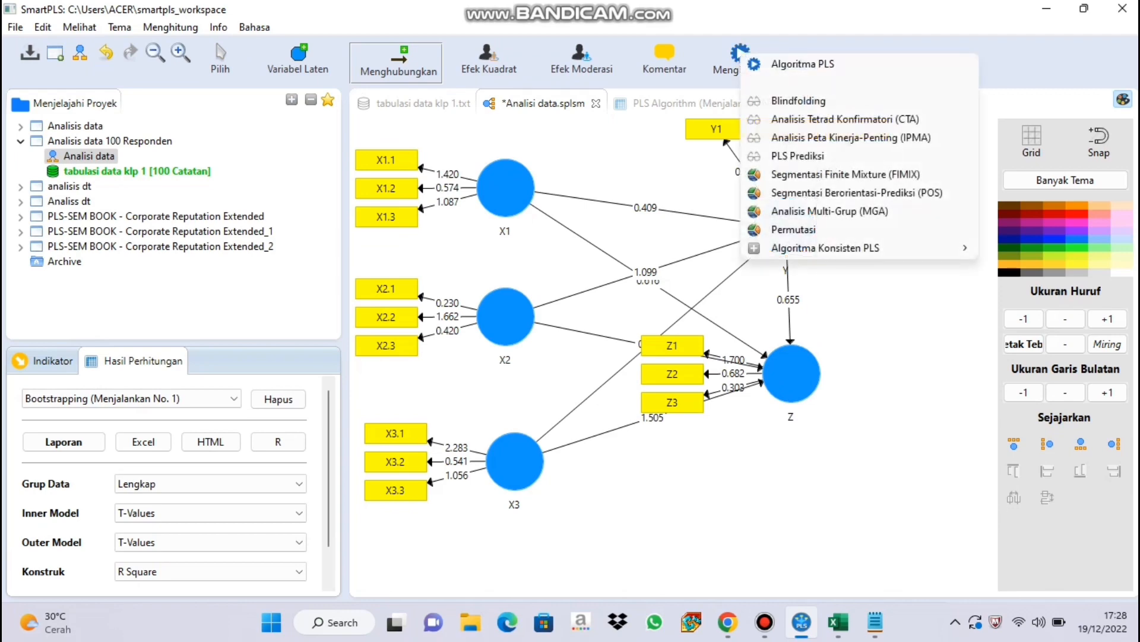
{"action": "left_click", "coordinate": [799, 101]}
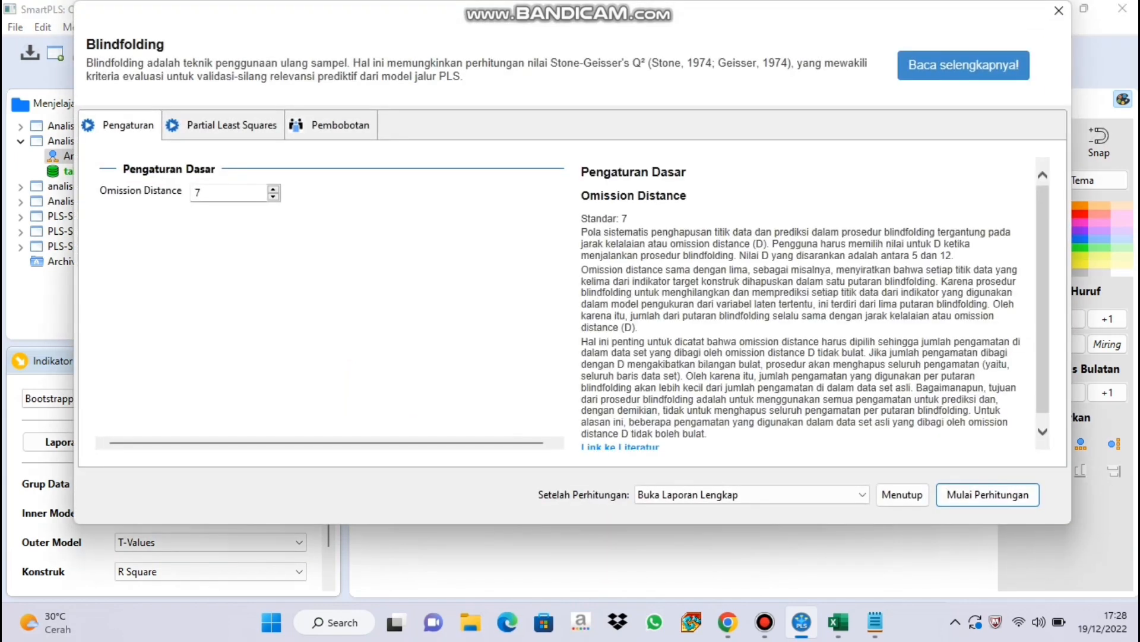
{"action": "left_click", "coordinate": [988, 494]}
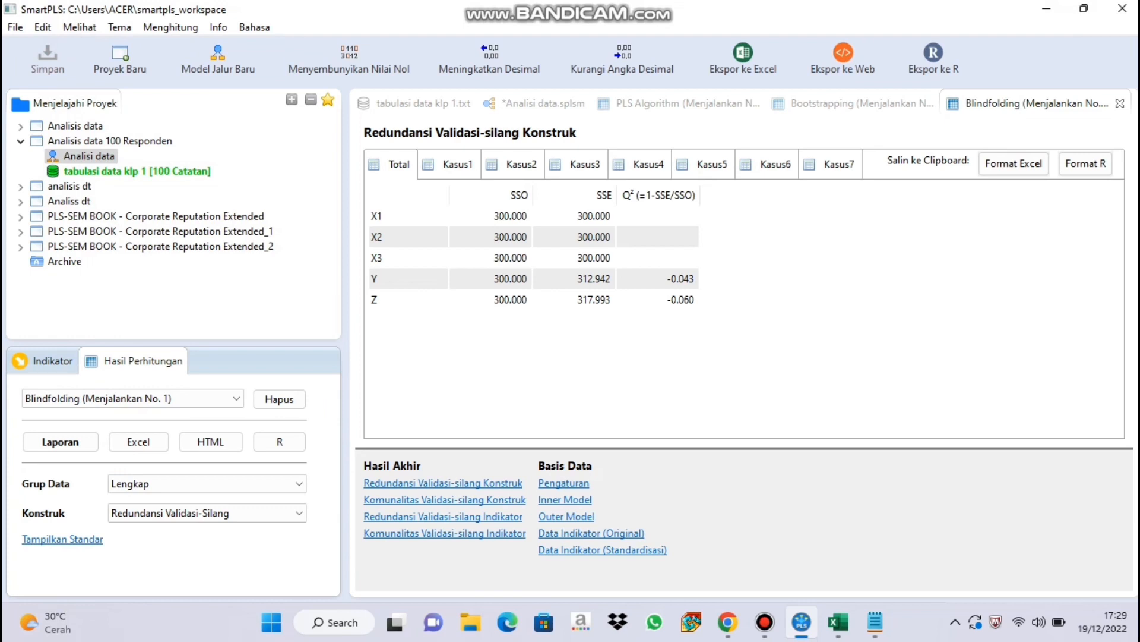
Review the inner model in the Blindfolding report, and the R Square and f Square results in the PLS Algorithm report.
{"action": "left_click", "coordinate": [565, 499]}
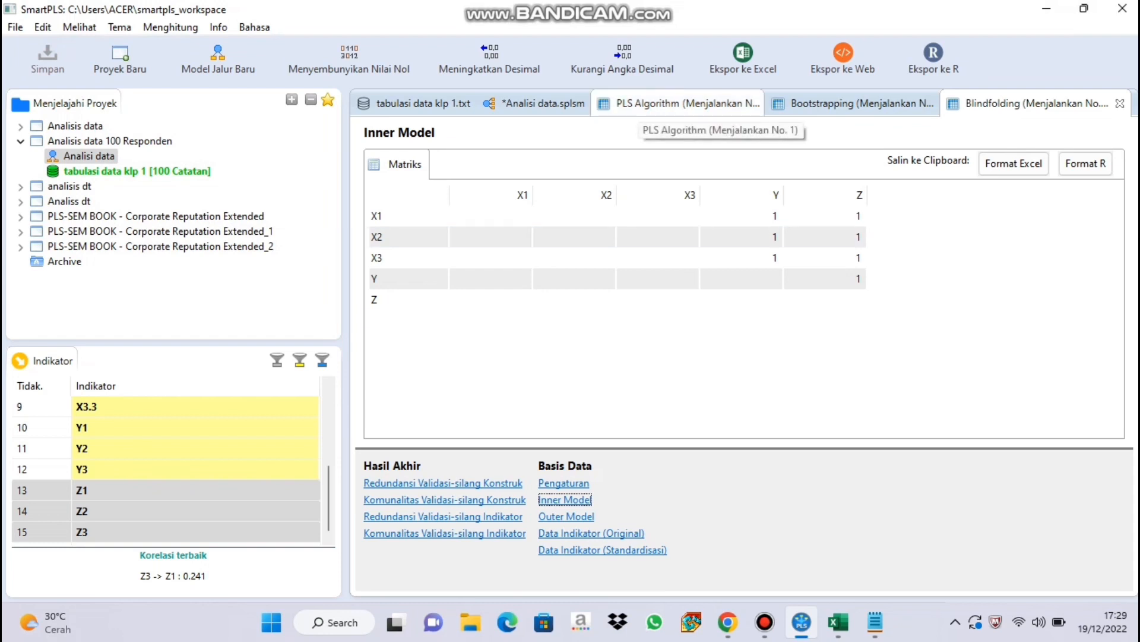
{"action": "left_click", "coordinate": [683, 103]}
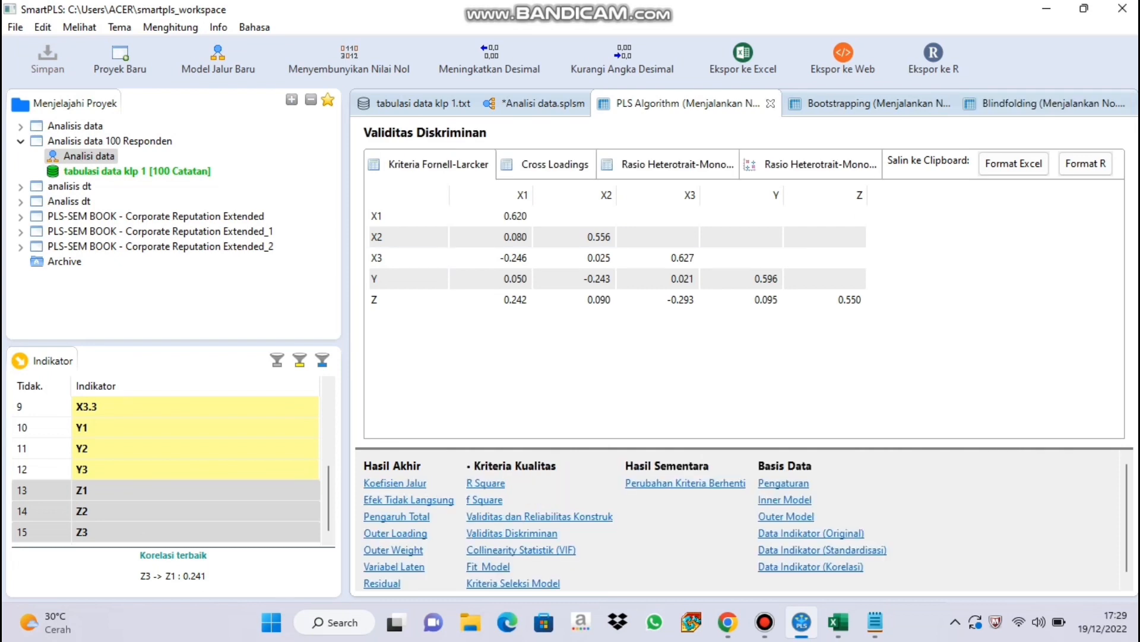
{"action": "left_click", "coordinate": [485, 483]}
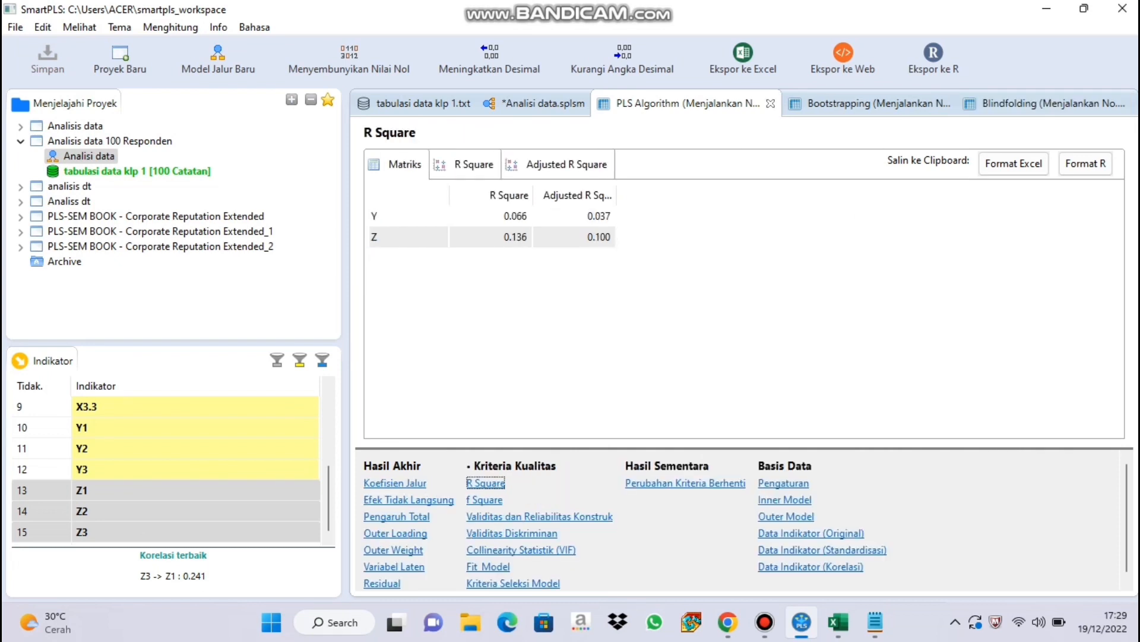
{"action": "left_click", "coordinate": [485, 500]}
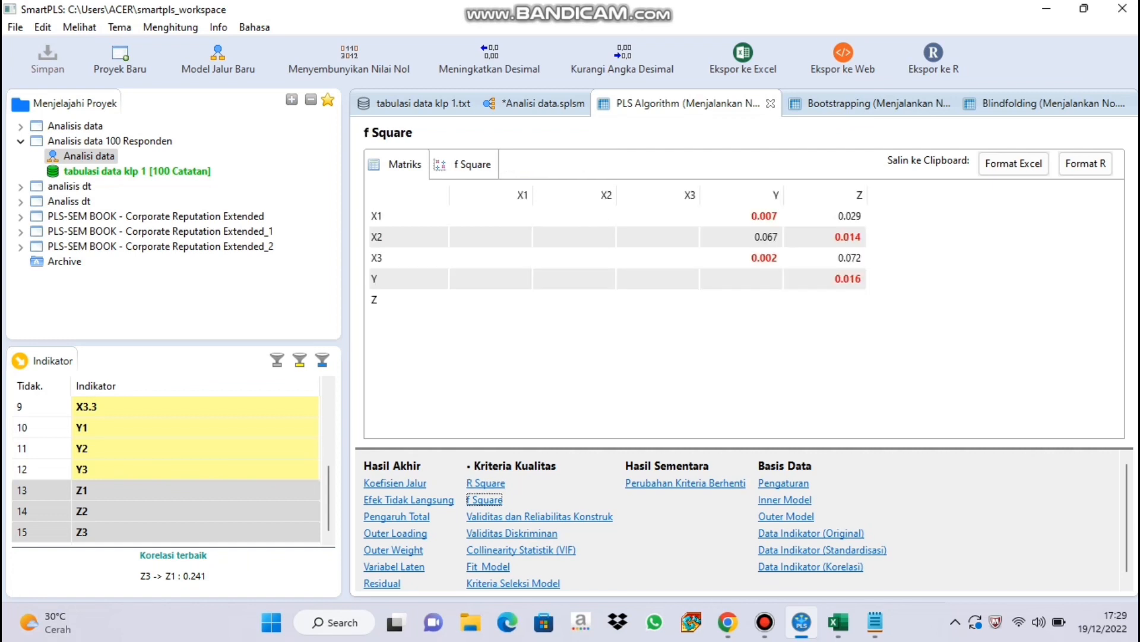
{"action": "mouse_move", "coordinate": [765, 622]}
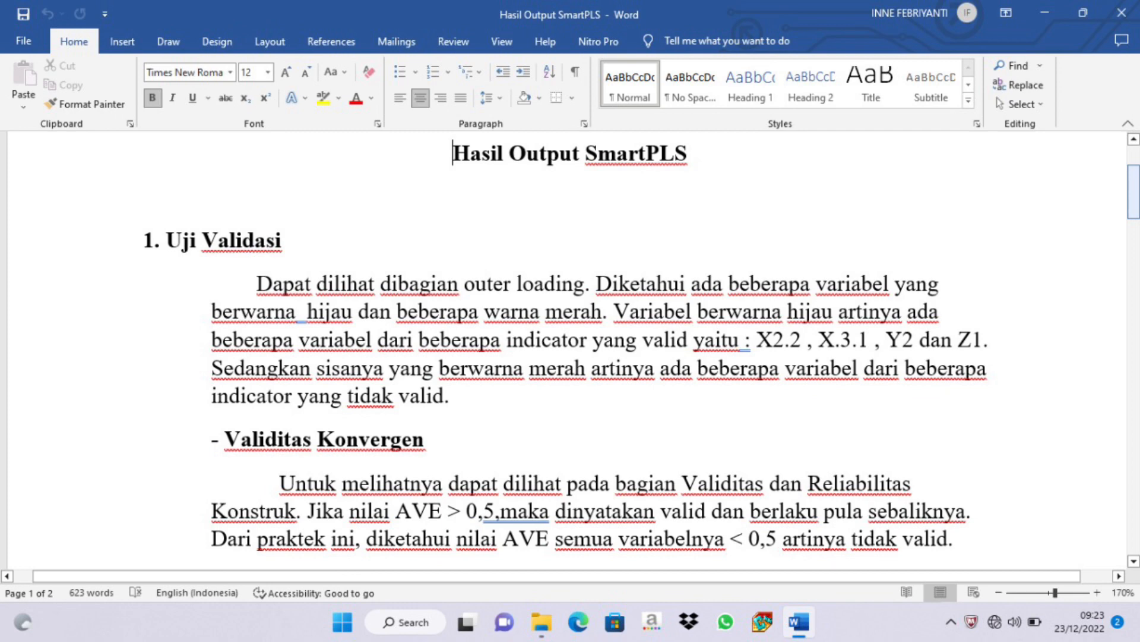
Read through the Hasil Output SmartPLS document in Word, from the validity and reliability sections to the significance and hypothesis tests.
{"action": "scroll", "coordinate": [567, 351], "scroll_direction": "down", "scroll_amount": 5}
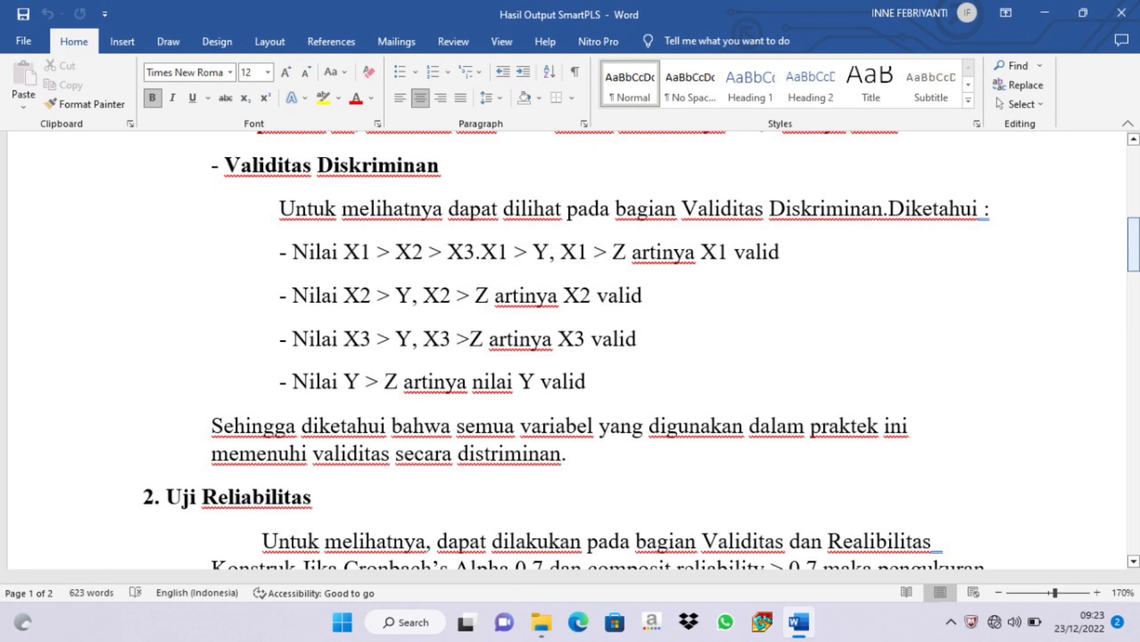
{"action": "scroll", "coordinate": [567, 350], "scroll_direction": "down", "scroll_amount": 4}
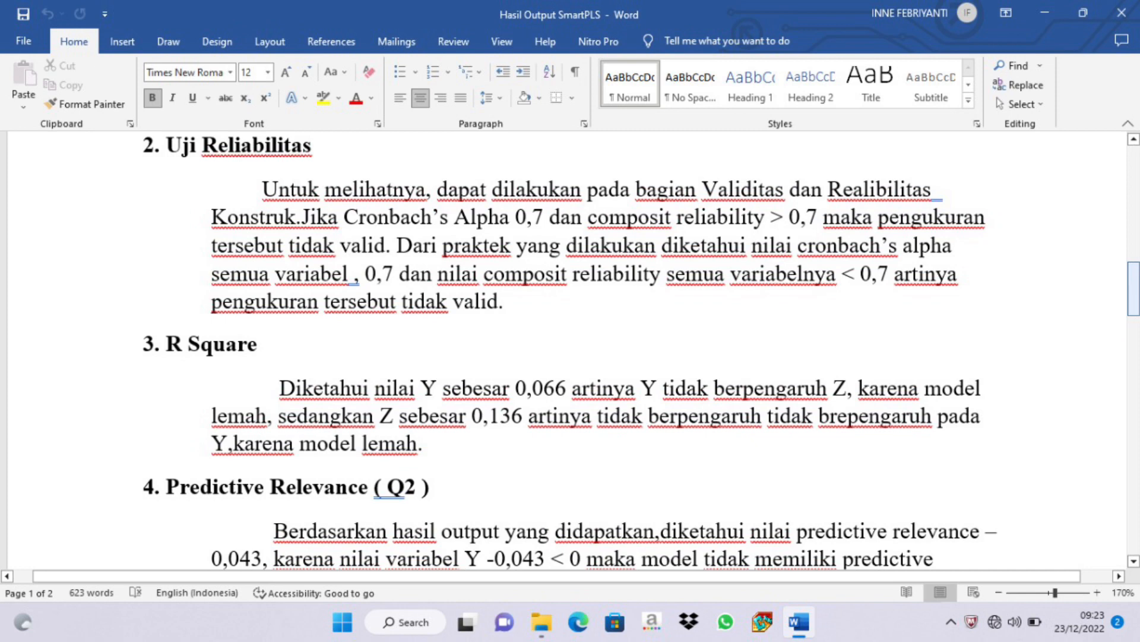
{"action": "scroll", "coordinate": [570, 350], "scroll_direction": "down", "scroll_amount": 3}
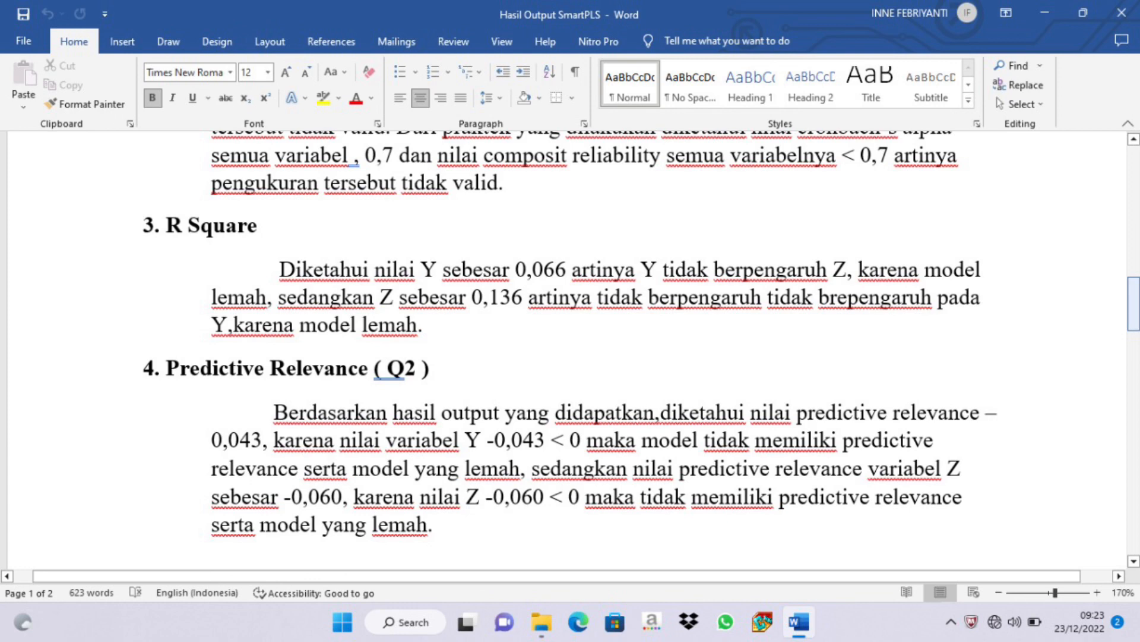
{"action": "scroll", "coordinate": [570, 350], "scroll_direction": "down", "scroll_amount": 5}
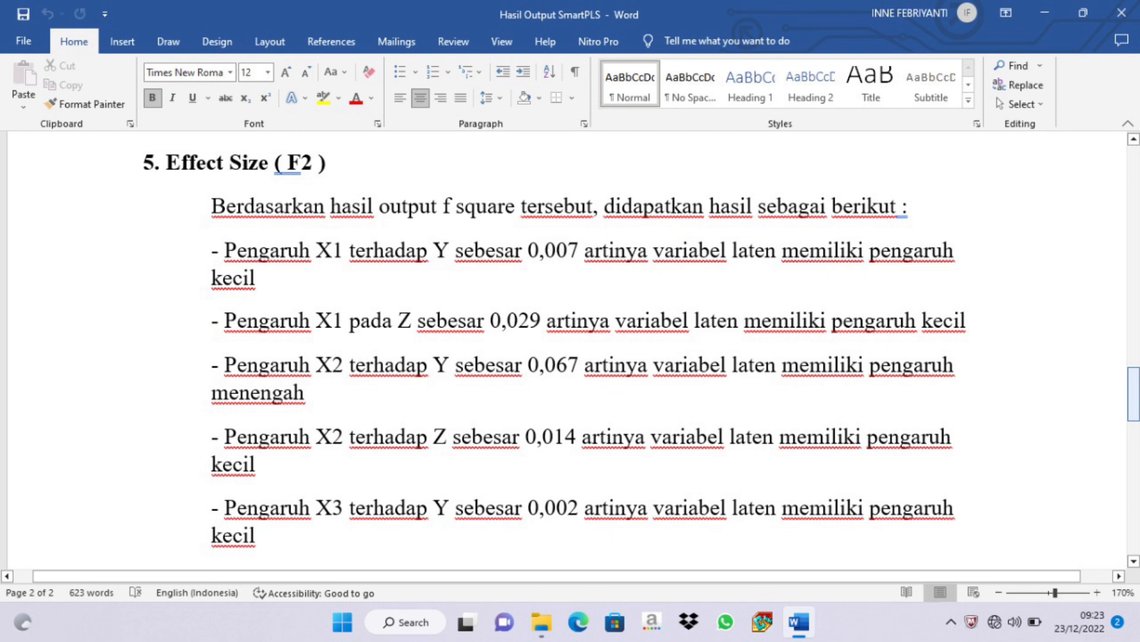
{"action": "scroll", "coordinate": [567, 351], "scroll_direction": "down", "scroll_amount": 10}
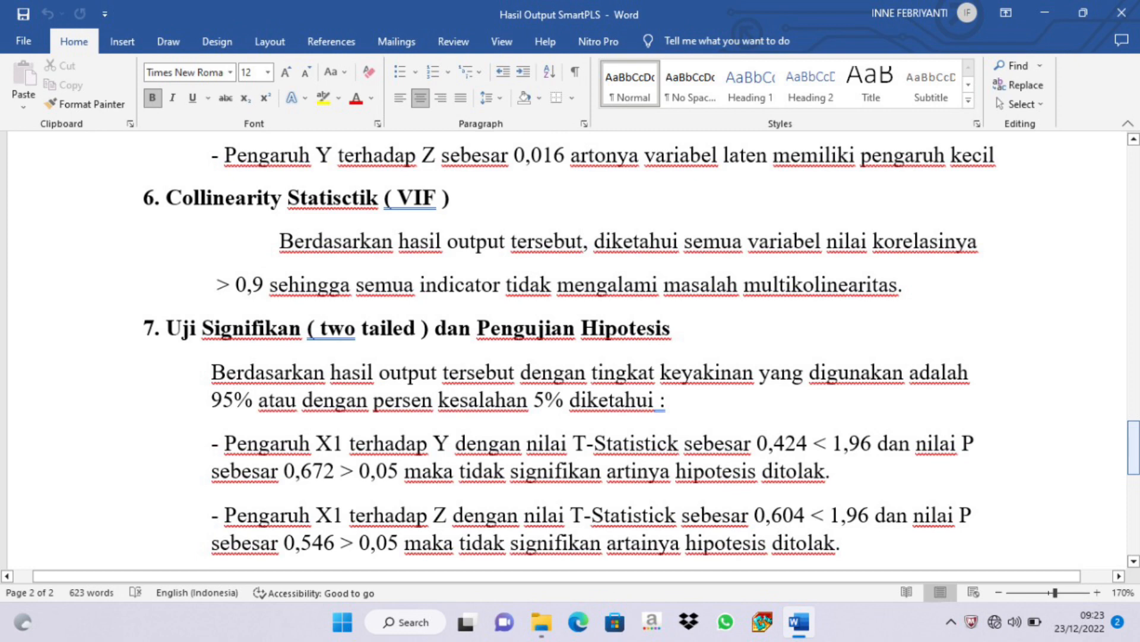
{"action": "scroll", "coordinate": [567, 351], "scroll_direction": "down", "scroll_amount": 5}
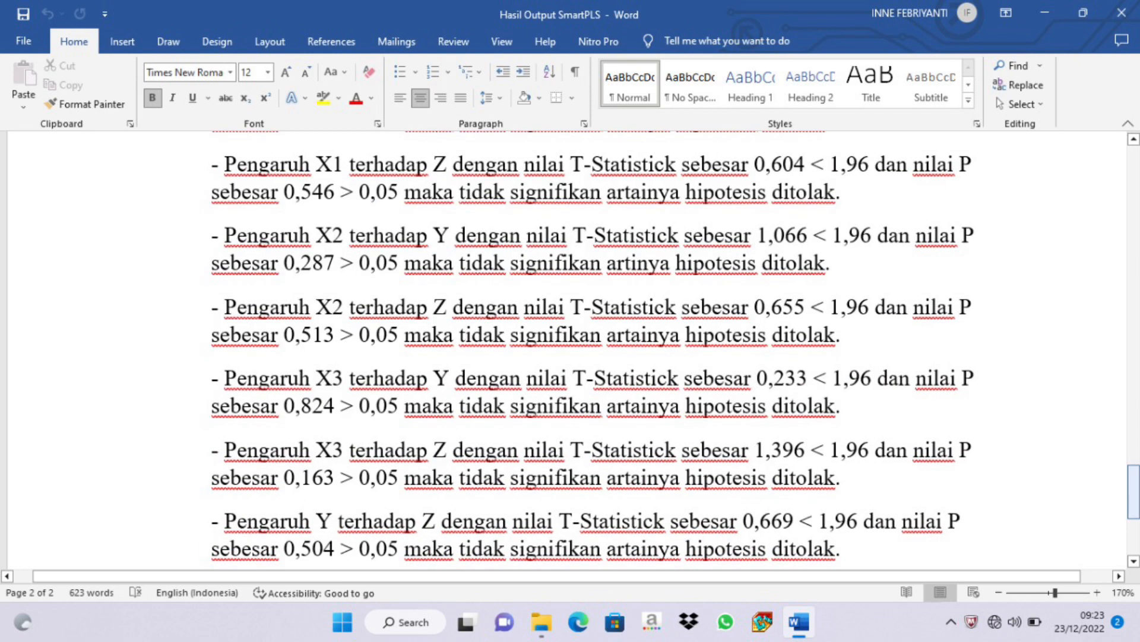